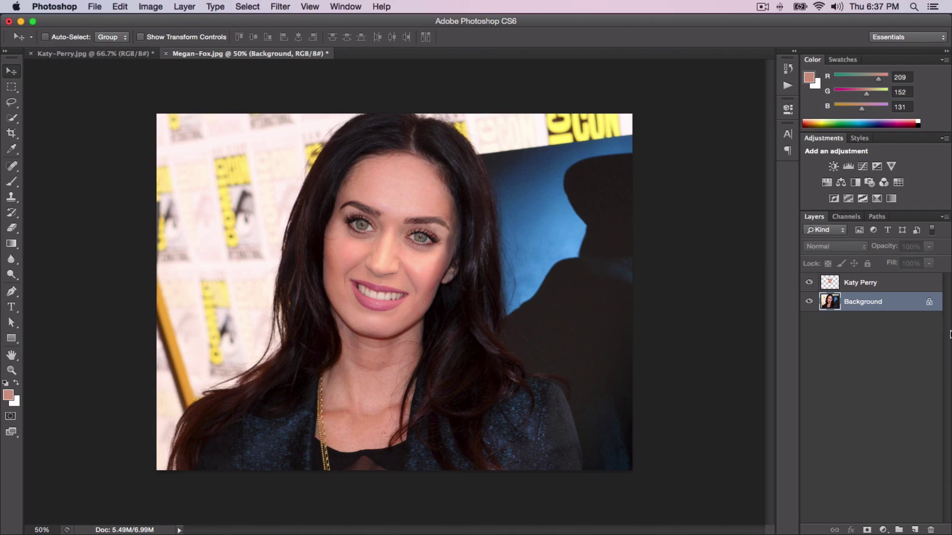
Step: Compare the finished face swap with the original by hiding and showing the Katy Perry layer, and review the source portrait
left_click(810, 284)
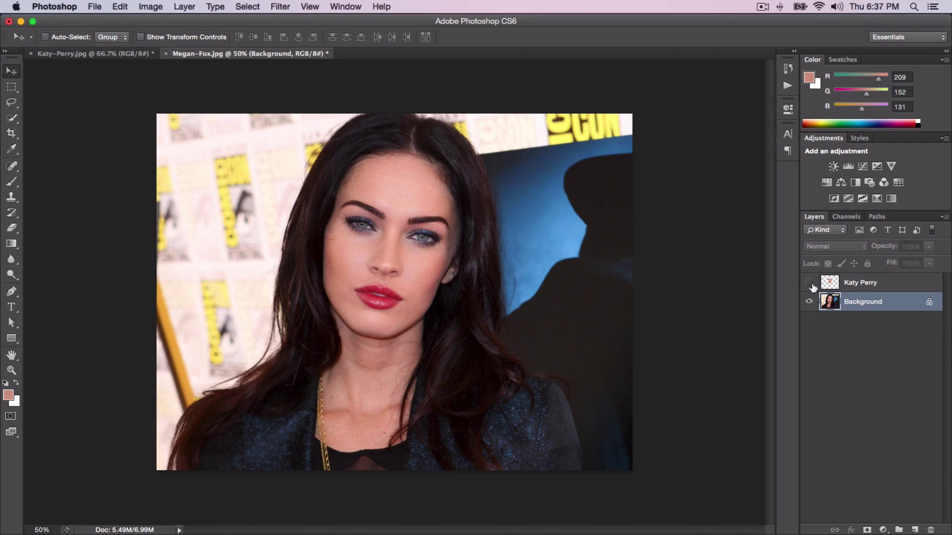
left_click(810, 283)
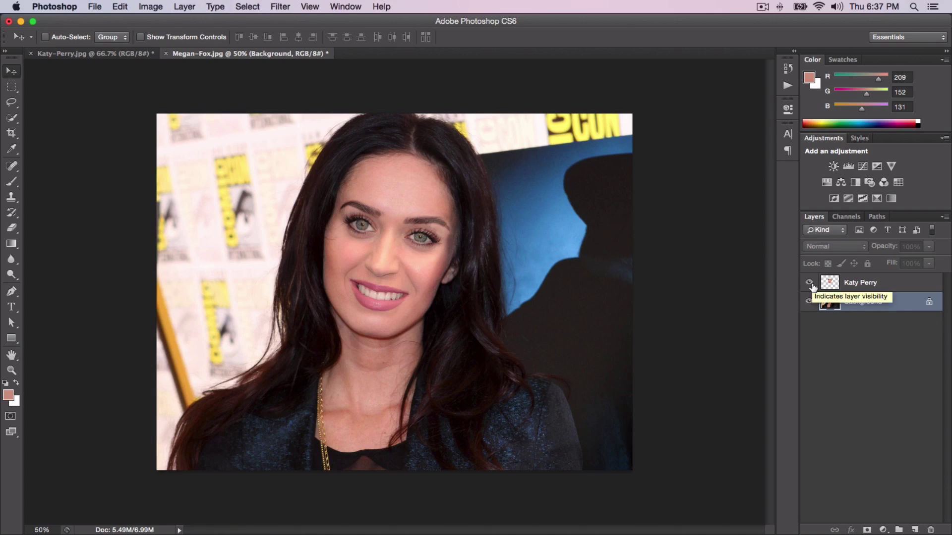
left_click(61, 54)
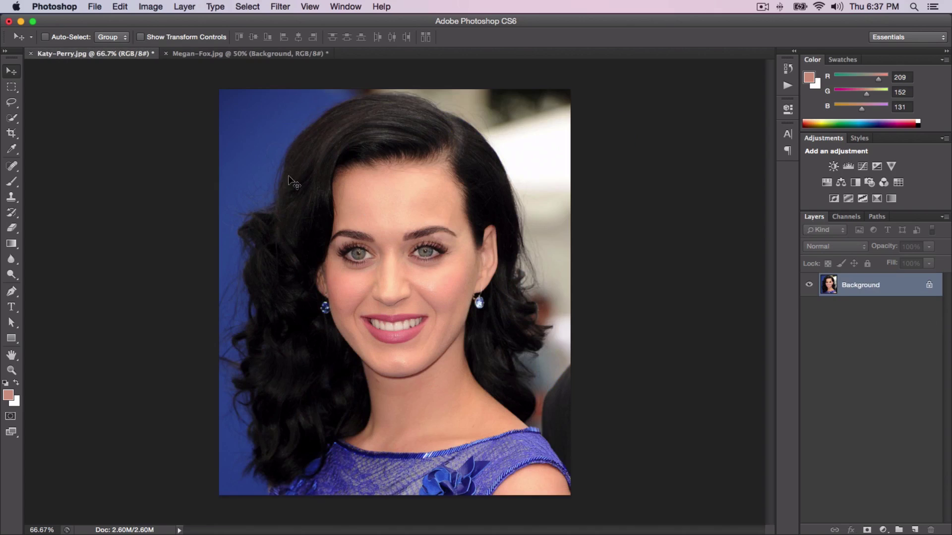
left_click(221, 54)
Step: View Katy-Perry.jpg at 100% and compare its face with the one in Megan-Fox.jpg
key("super+plus")
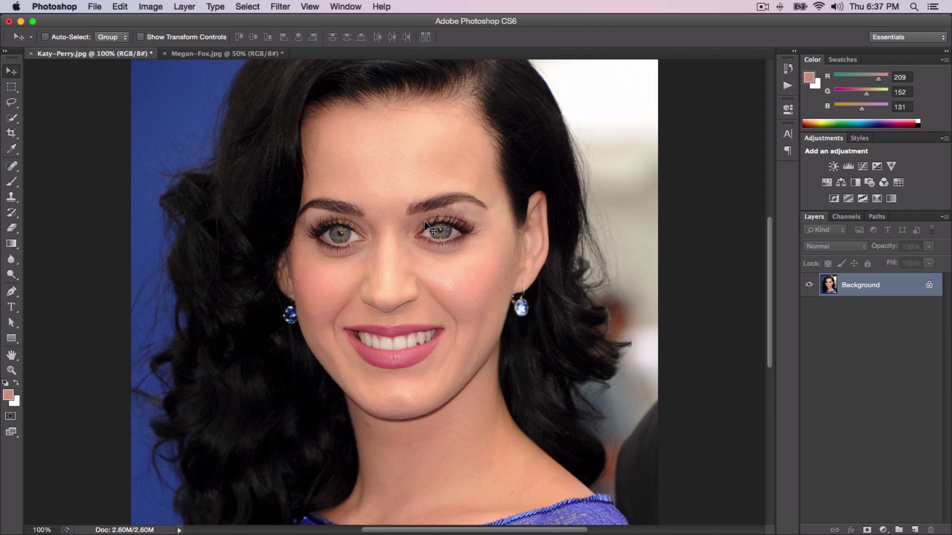
left_click(223, 53)
left_click(90, 54)
left_click(240, 54)
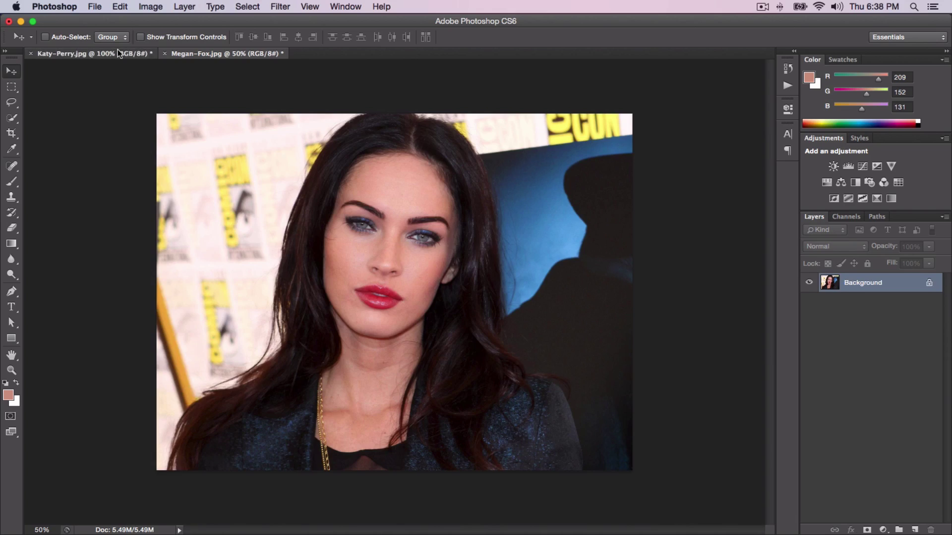
left_click(118, 51)
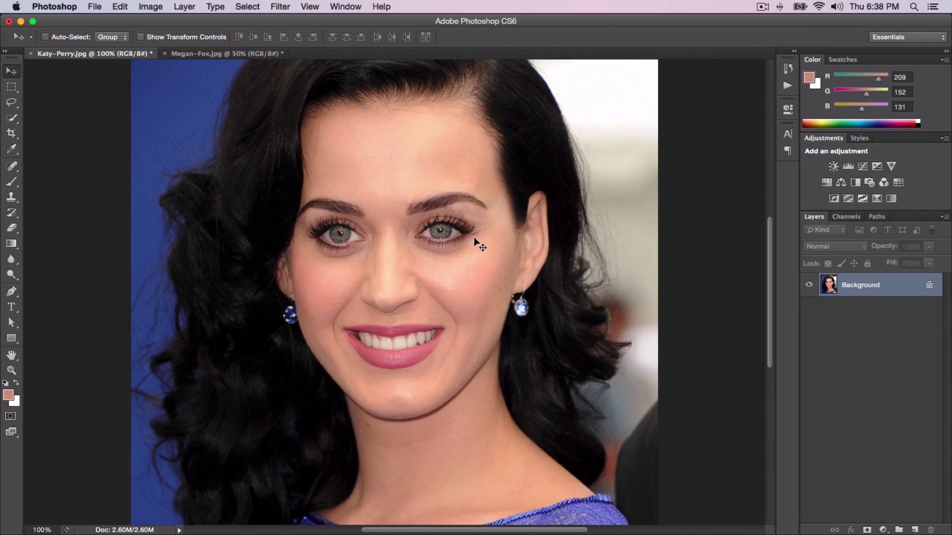
Step: Make a freehand Lasso selection with 0 px feather around the face in Katy-Perry.jpg, from above the eyebrows to the chin
left_click(14, 104)
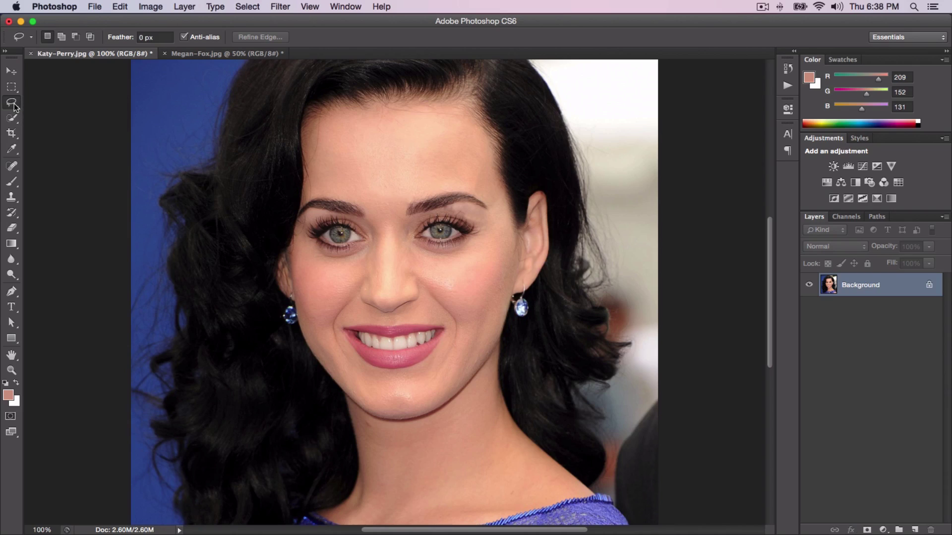
left_click(13, 105)
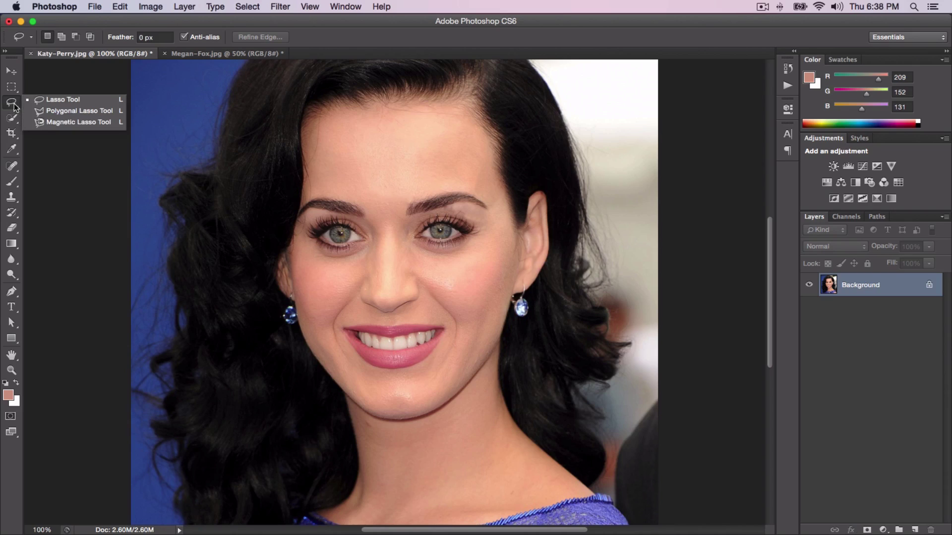
left_click(53, 100)
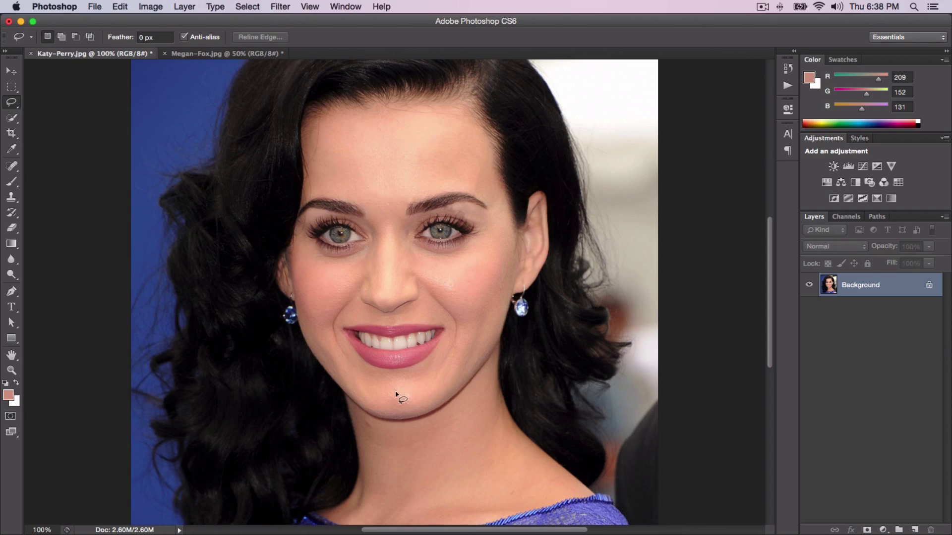
mouse_move(395, 392)
left_mouse_down()
mouse_move(458, 358)
mouse_move(489, 299)
mouse_move(499, 206)
mouse_move(469, 182)
mouse_move(313, 191)
mouse_move(301, 202)
mouse_move(292, 232)
mouse_move(309, 320)
mouse_move(341, 371)
mouse_move(393, 395)
left_mouse_up()
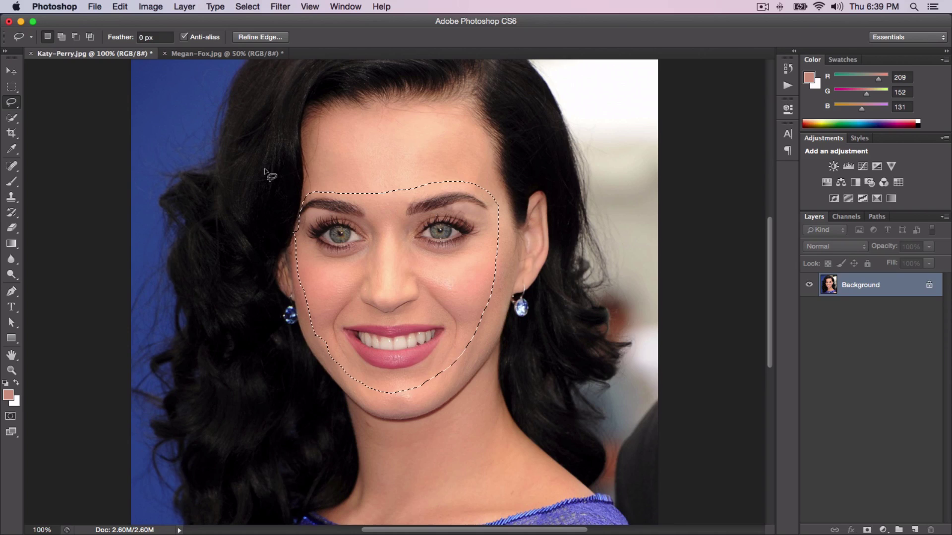
Step: Copy the selected face and paste it into Megan-Fox.jpg as a new layer
left_click(119, 7)
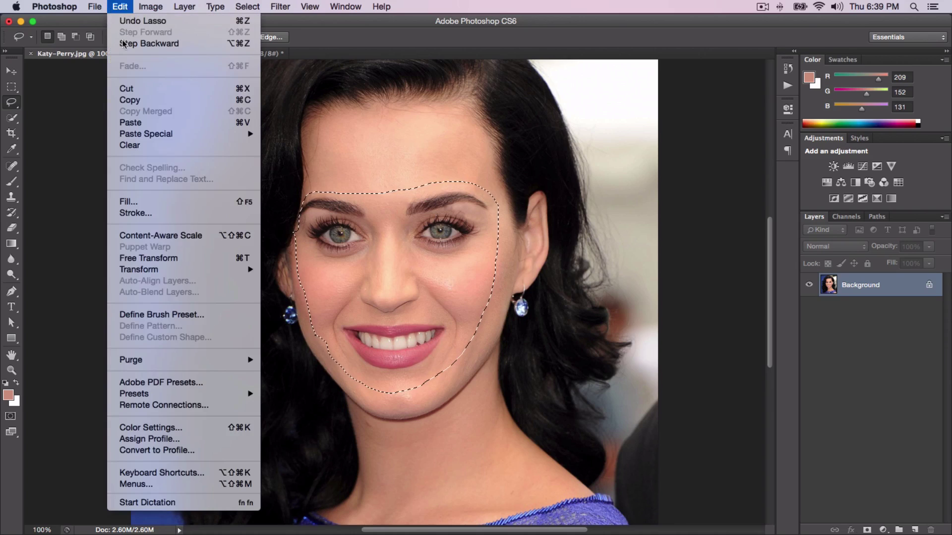
left_click(126, 109)
left_click(120, 7)
left_click(130, 100)
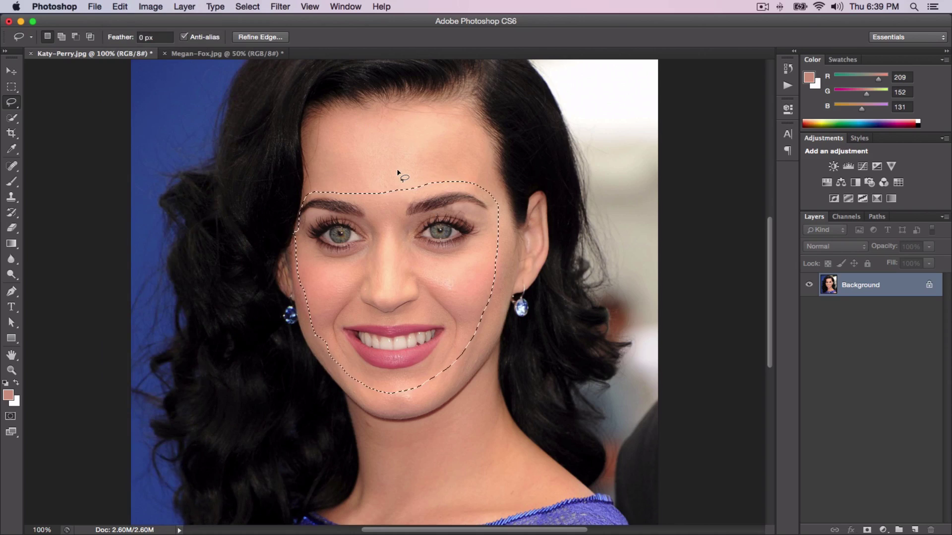
right_click(371, 243)
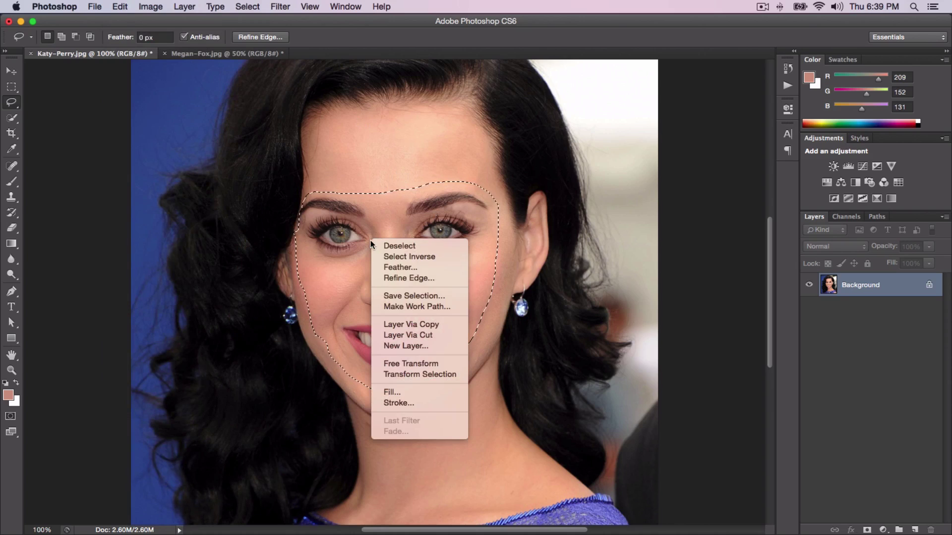
left_click(344, 236)
left_click(196, 52)
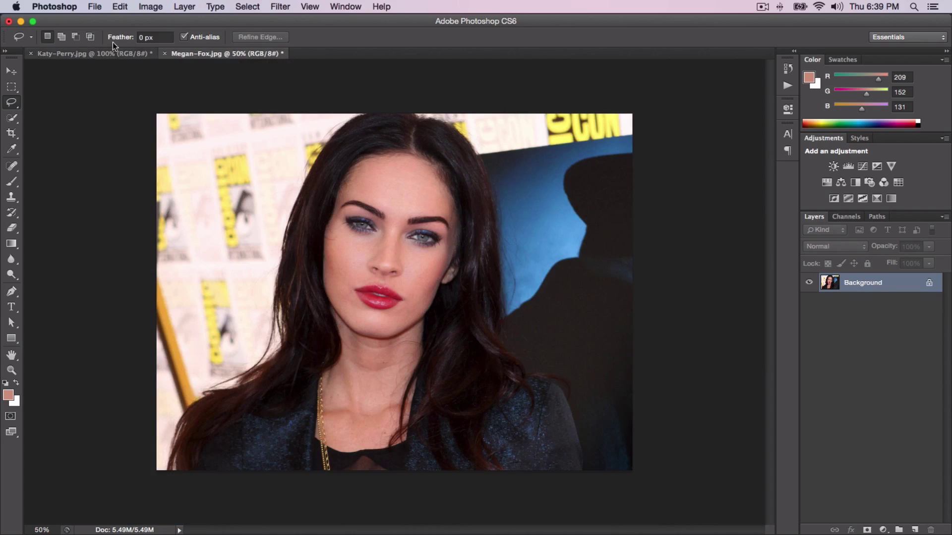
left_click(120, 6)
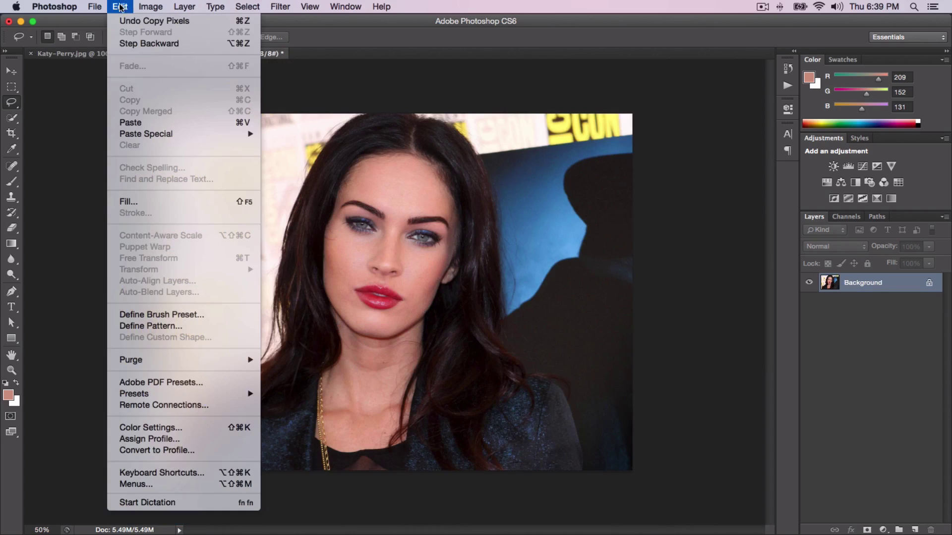
left_click(131, 123)
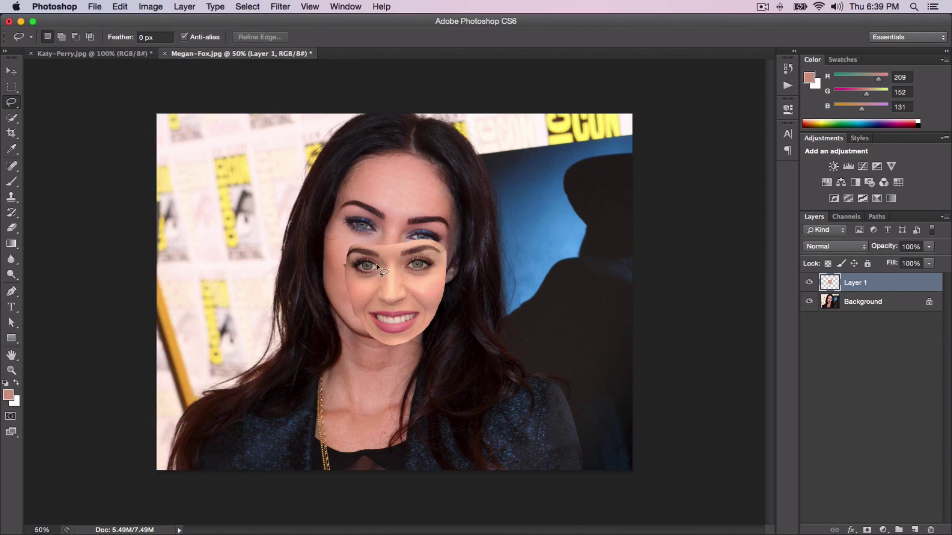
Step: Free-transform the pasted face, rotating it about 12.6° clockwise, and position it over the eyes of the face beneath
key("v")
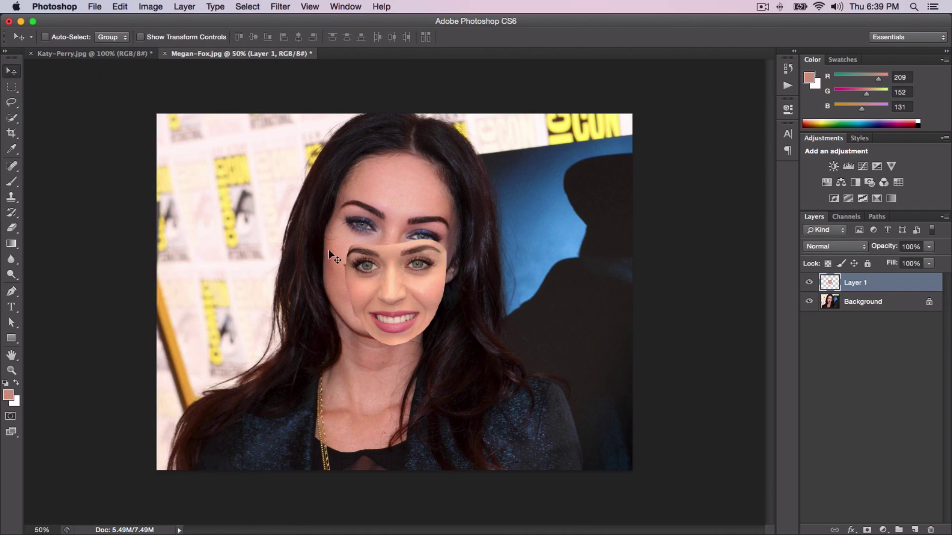
left_click(120, 6)
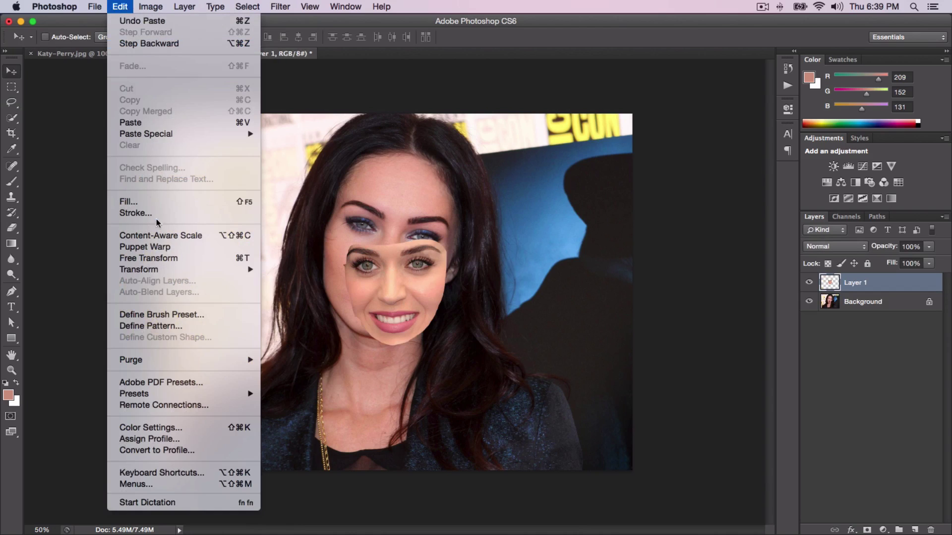
left_click(172, 259)
left_click_drag(409, 274, 395, 258)
key("super+equal")
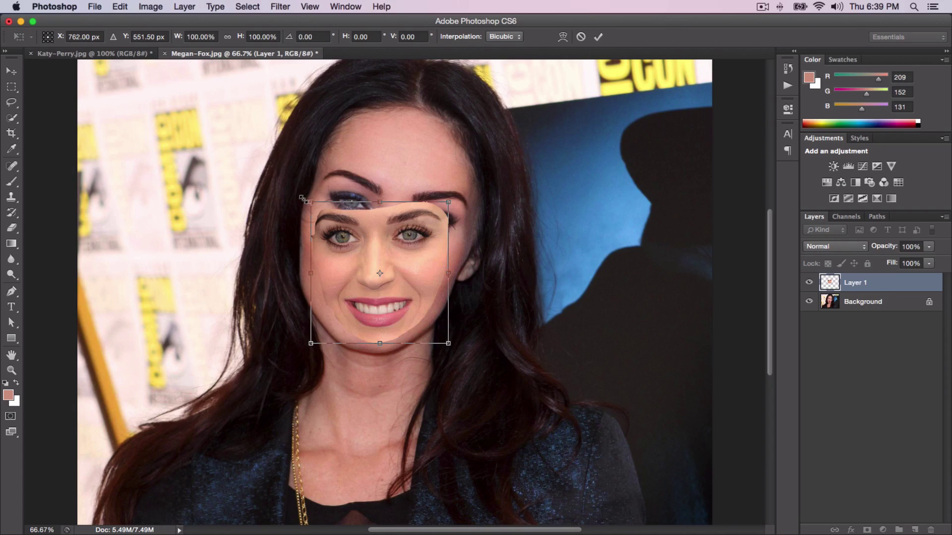
left_click_drag(302, 198, 321, 184)
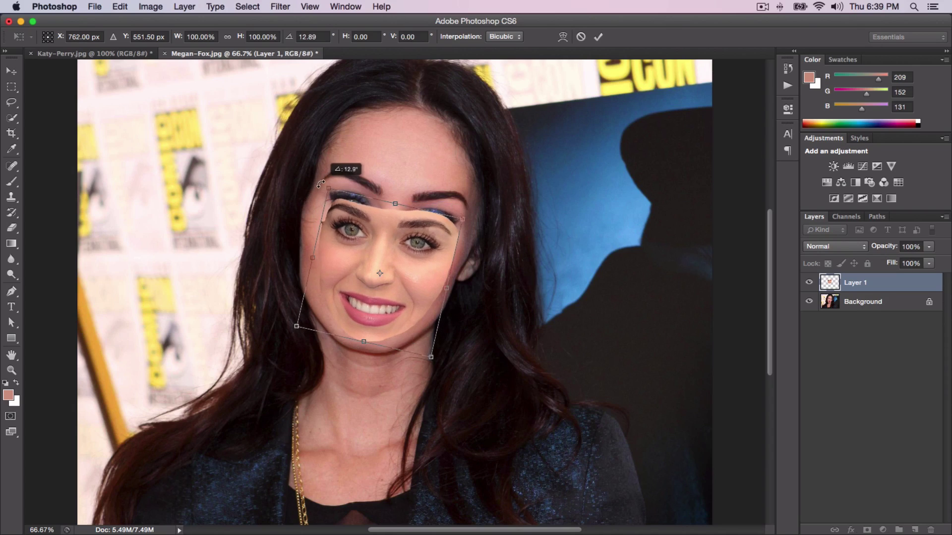
left_click_drag(395, 253, 397, 237)
mouse_move(476, 189)
left_mouse_down()
mouse_move(477, 148)
mouse_move(460, 169)
mouse_move(473, 184)
left_mouse_up()
left_click_drag(484, 179, 473, 167)
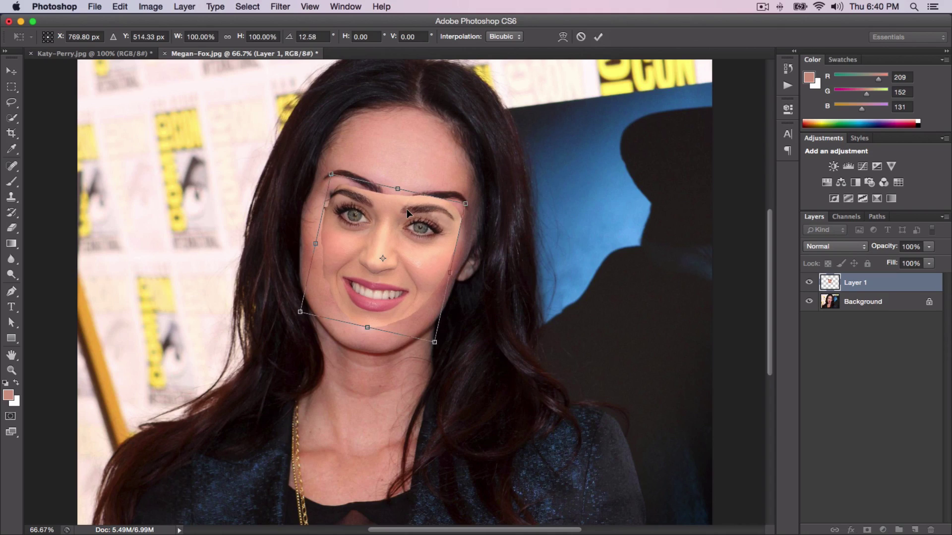
key("Return")
left_click_drag(402, 240, 407, 229)
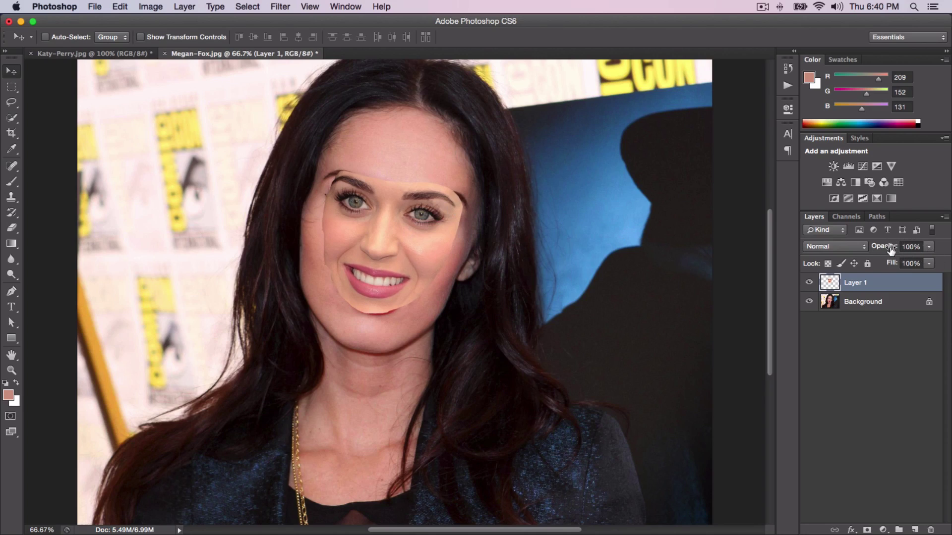
Step: Lower the pasted face layer's opacity to 54% and move it so its mouth overlaps the mouth beneath
mouse_move(887, 249)
left_mouse_down()
mouse_move(868, 249)
mouse_move(878, 249)
left_mouse_up()
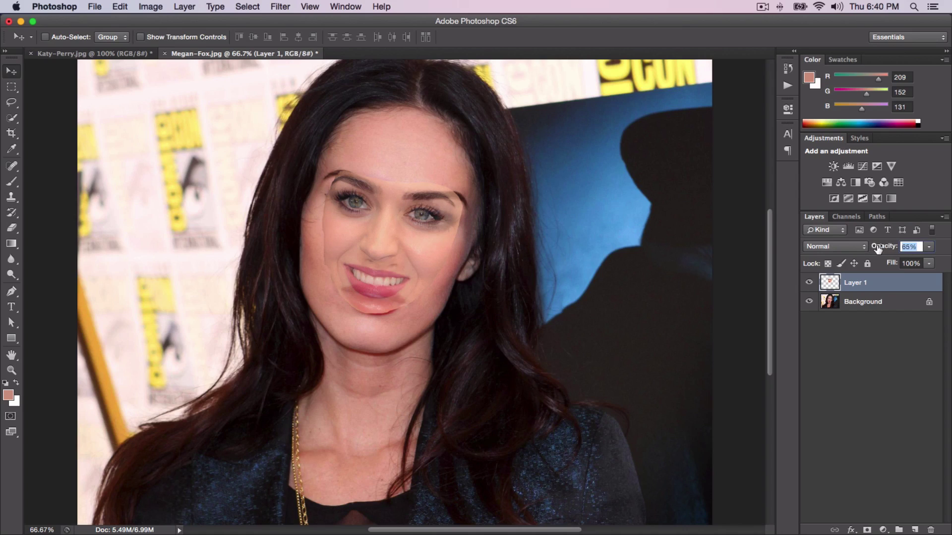
key("Return")
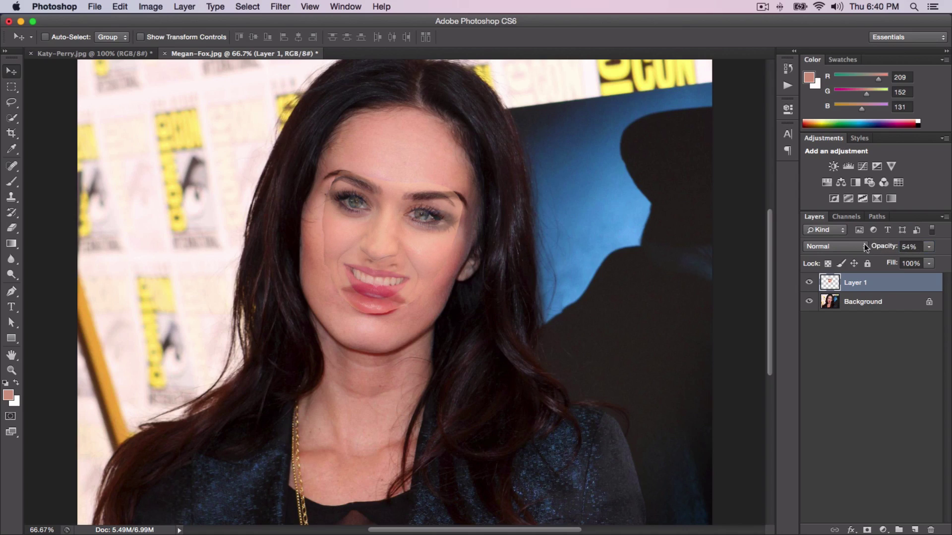
left_click_drag(378, 229, 374, 247)
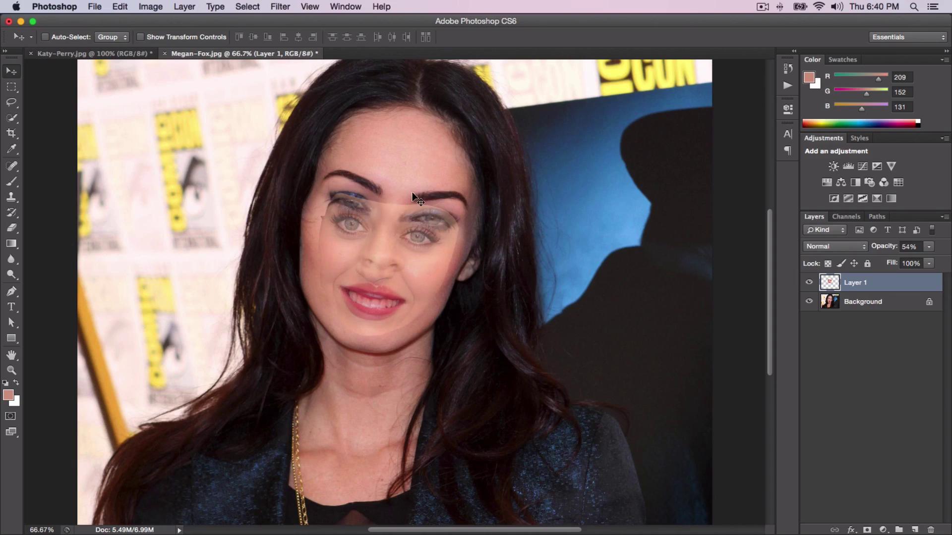
Step: Free-transform the pasted face, scaling it to about 111% and aligning its eyes with the eyes beneath
key("super+t")
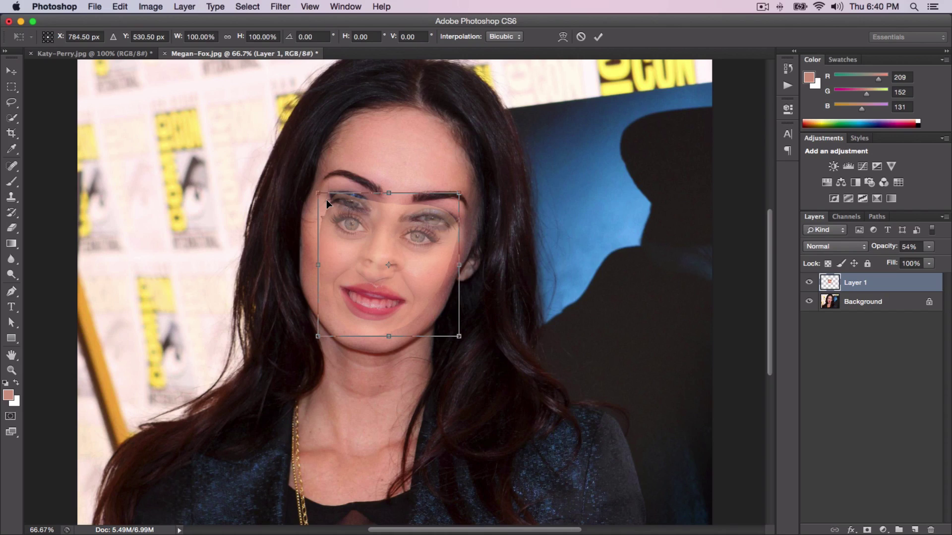
left_click_drag(404, 253, 406, 240)
left_click_drag(466, 178, 471, 178)
left_click_drag(440, 217, 442, 222)
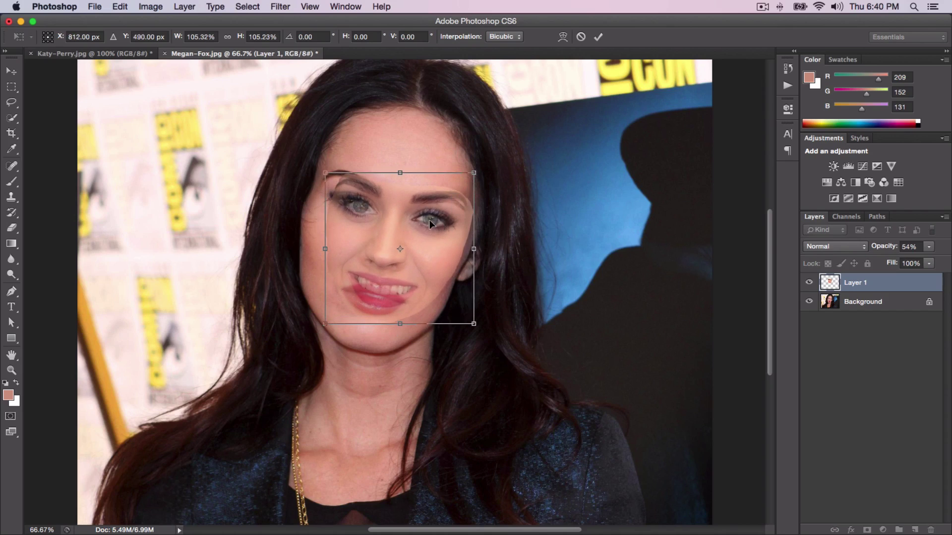
key("super+equal")
left_click_drag(340, 195, 333, 245)
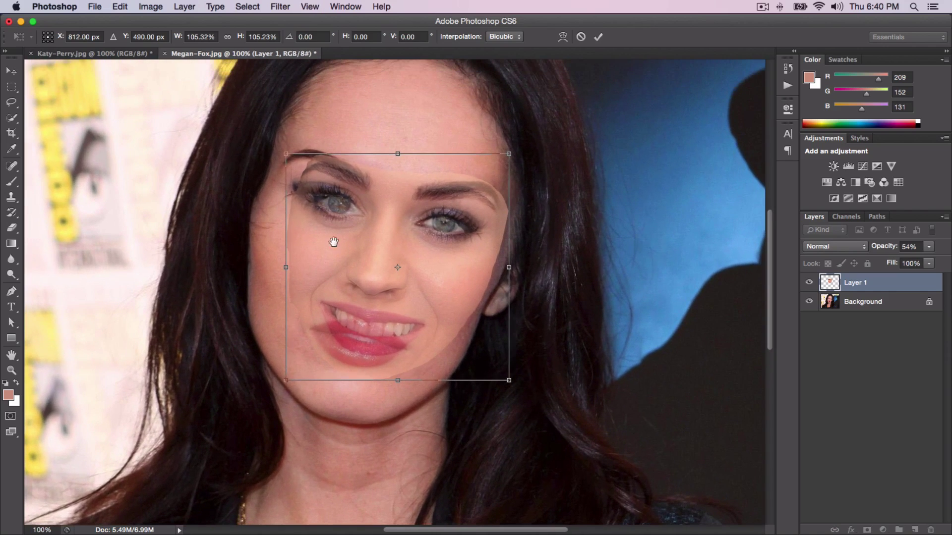
left_click_drag(289, 157, 277, 130)
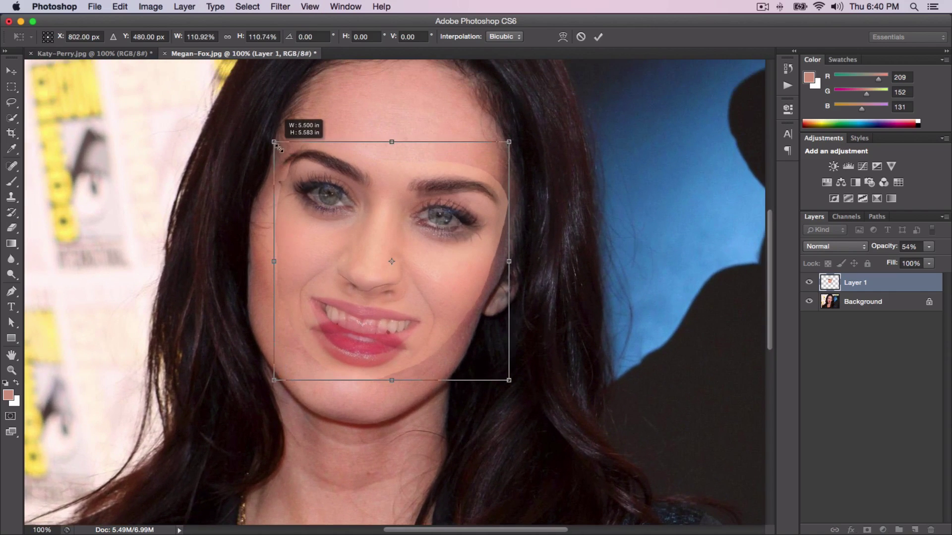
left_click_drag(471, 210, 466, 219)
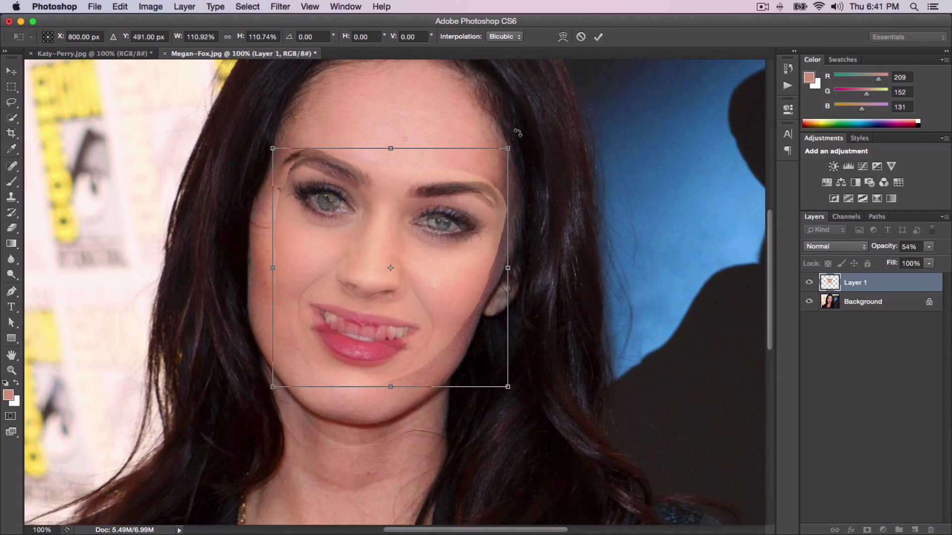
Step: Rotate the pasted face a further 1.14° and enlarge it to about 116.5% to match the underlying features
left_click_drag(517, 132, 502, 144)
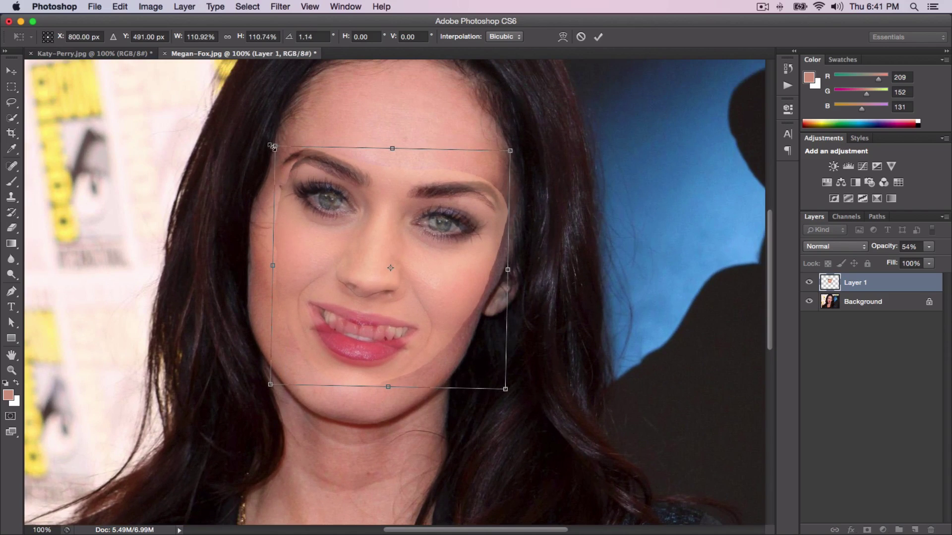
left_click_drag(272, 146, 270, 142)
left_click_drag(510, 149, 513, 144)
mouse_move(511, 391)
left_mouse_down()
mouse_move(521, 402)
mouse_move(514, 396)
left_mouse_up()
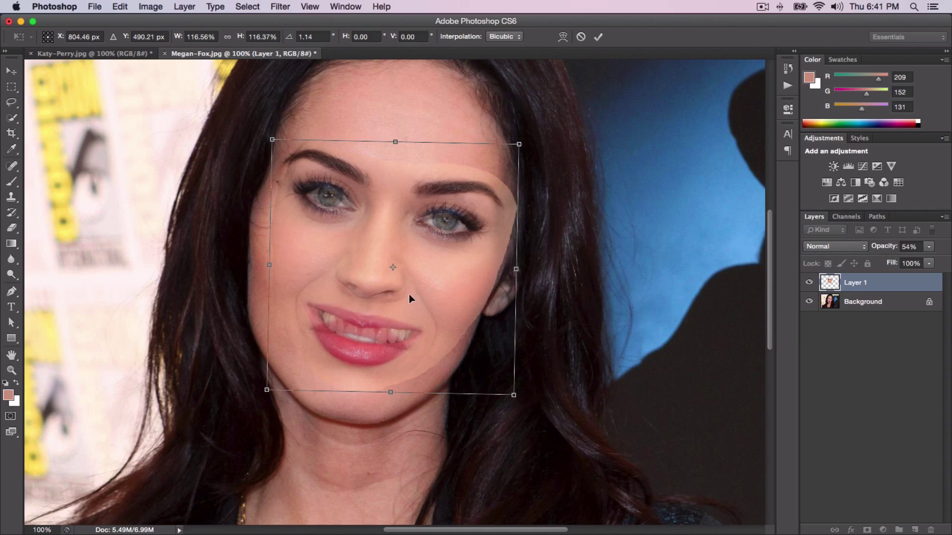
Step: Nudge the pasted face about 5 px down and 2 px left to fine-tune its alignment with the features beneath
key("Down")
key("Down")
key("Down")
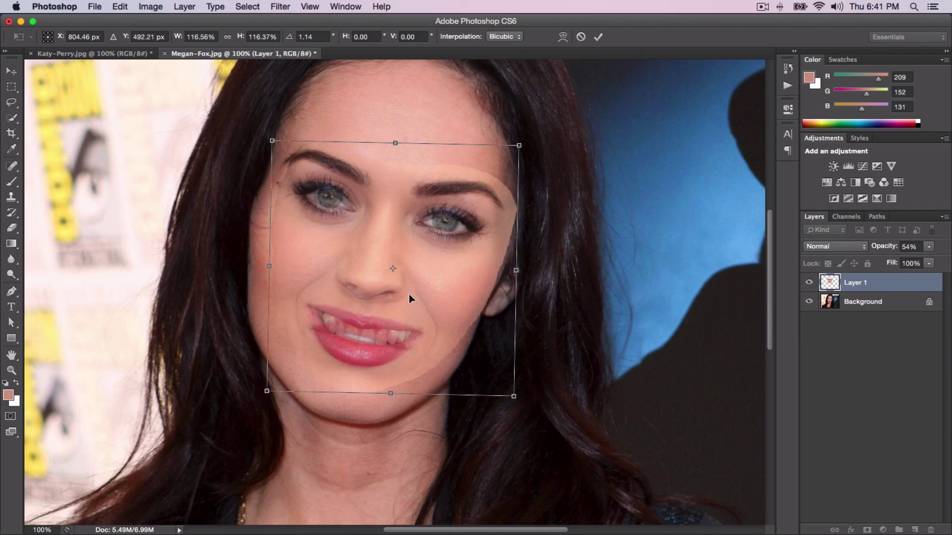
key("Down")
key("Down")
key("Down")
key("Up")
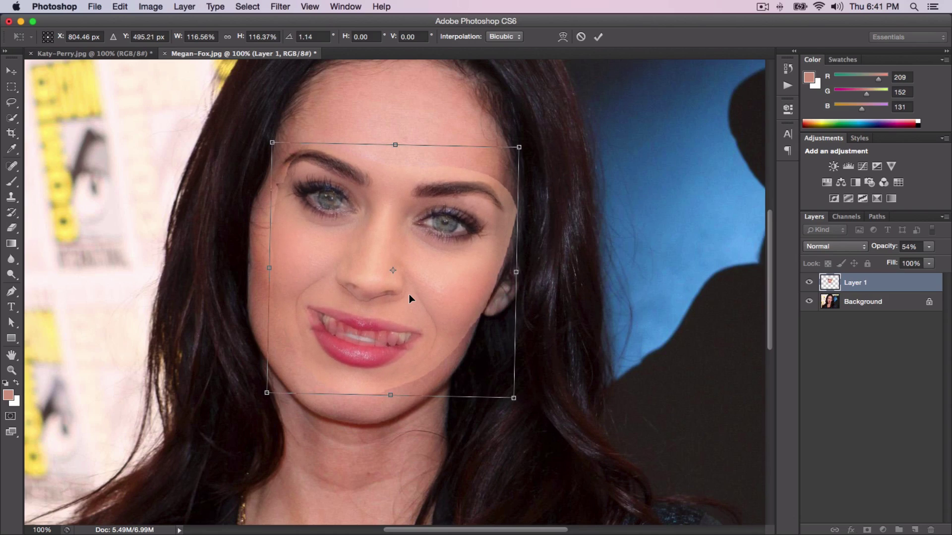
key("Left")
key("Left")
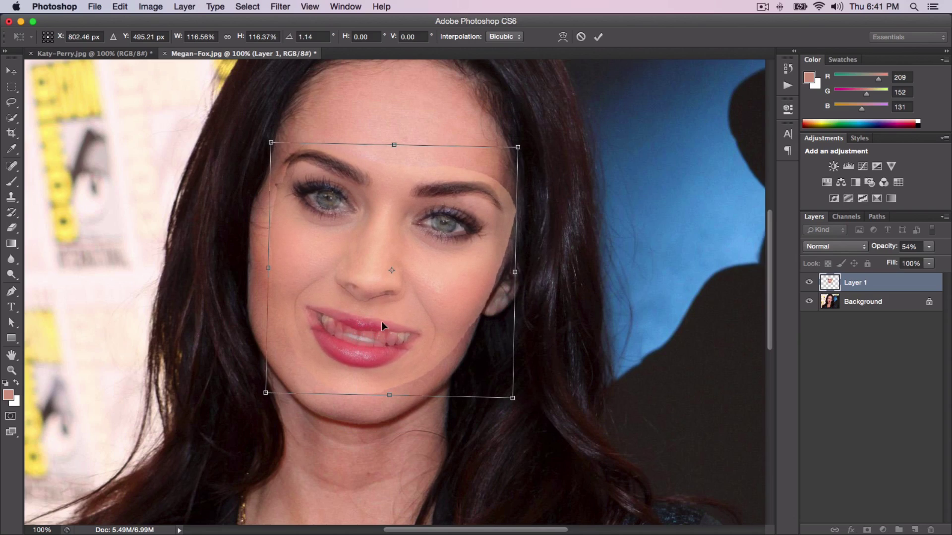
Step: Apply the face's free transform and restore the pasted face layer's opacity to 100%
left_click(598, 37)
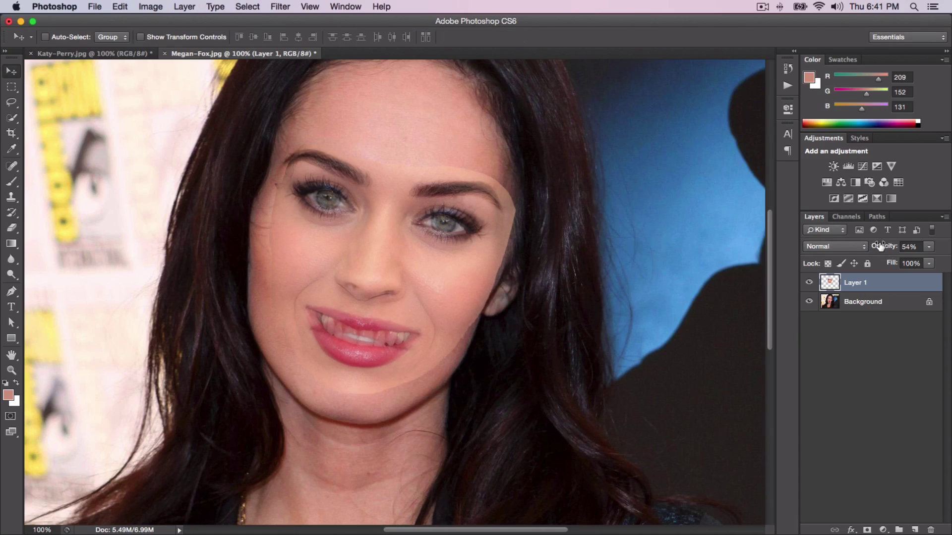
left_click(908, 246)
type("100")
key("Return")
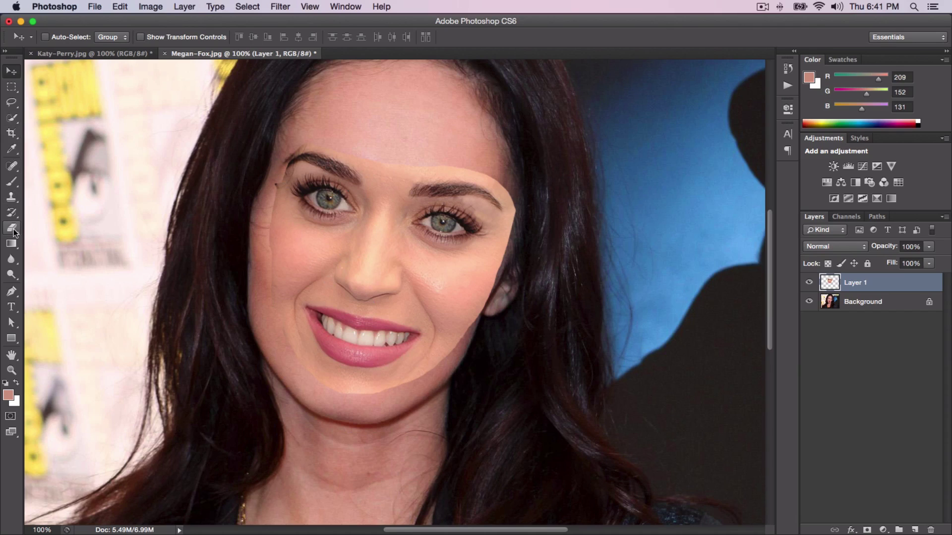
Step: Erase the hard outer edges of the pasted face with a soft 61 px eraser at 0% hardness to blend it
left_click_drag(12, 231, 59, 221)
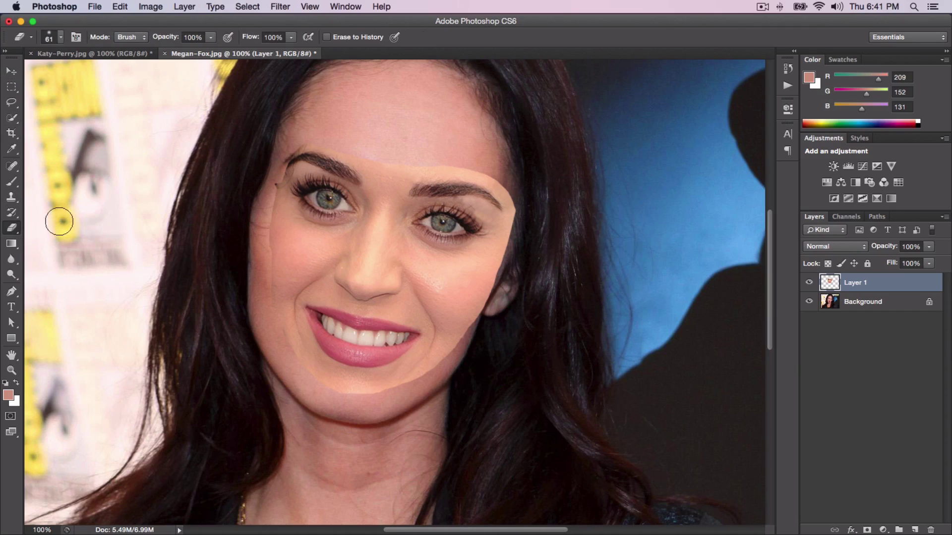
left_click(61, 36)
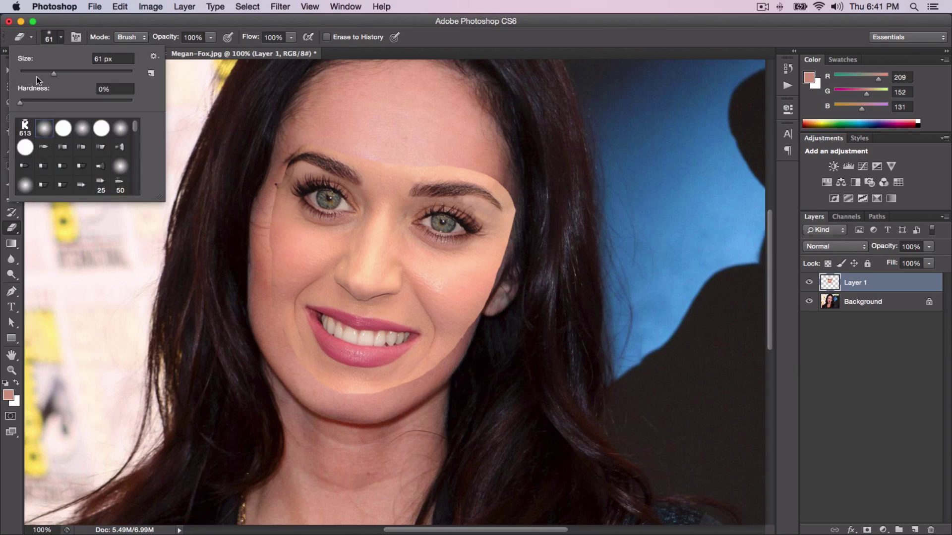
left_click(61, 38)
left_click(61, 38)
left_click(273, 211)
mouse_move(268, 264)
left_mouse_down()
mouse_move(262, 286)
mouse_move(267, 280)
mouse_move(272, 321)
mouse_move(289, 356)
mouse_move(321, 386)
mouse_move(358, 395)
mouse_move(415, 381)
mouse_move(470, 328)
mouse_move(520, 231)
mouse_move(525, 206)
mouse_move(509, 174)
mouse_move(524, 212)
mouse_move(525, 203)
mouse_move(487, 168)
left_mouse_up()
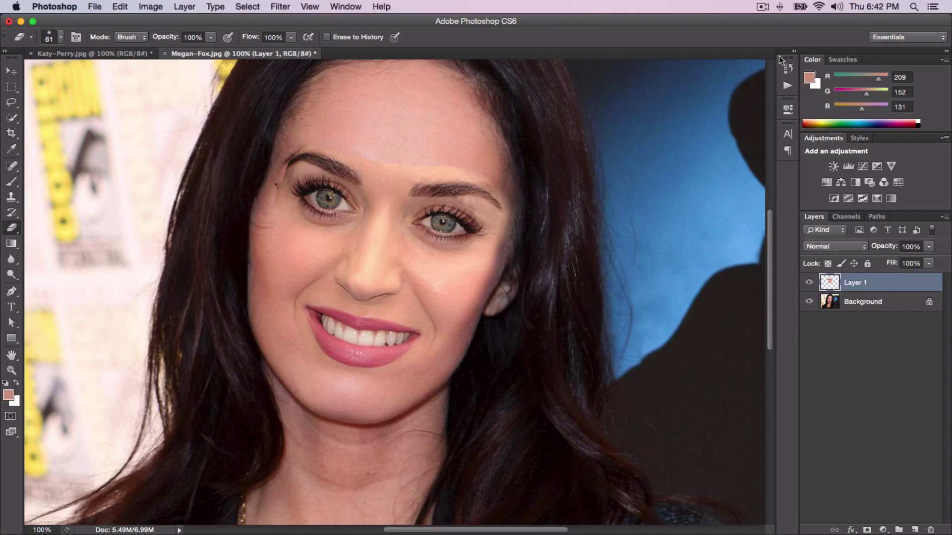
Step: Clean up leftover edges along the pasted face's forehead and temples, using eraser sizes of about 50 to 60 px
left_click(787, 70)
left_click(788, 70)
mouse_move(403, 160)
left_mouse_down()
mouse_move(321, 131)
mouse_move(285, 132)
mouse_move(349, 130)
mouse_move(384, 160)
mouse_move(282, 197)
left_mouse_up()
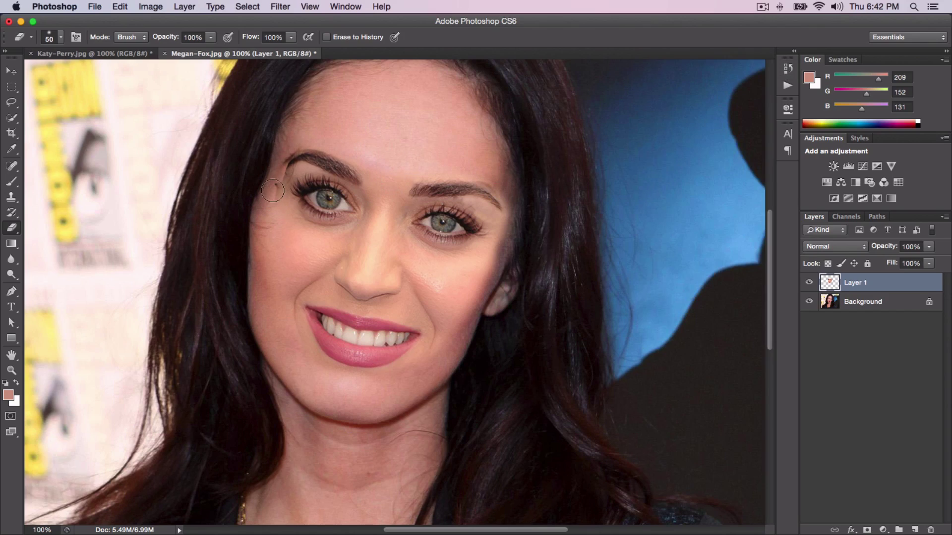
key("bracketleft")
key("bracketleft")
key("bracketleft")
key("bracketleft")
key("bracketright")
key("bracketright")
key("bracketright")
key("bracketright")
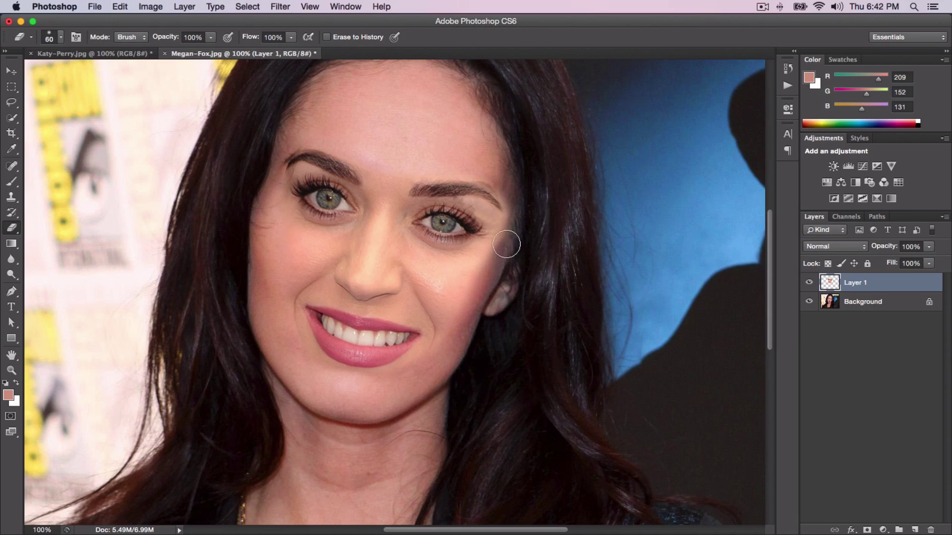
key("bracketright")
Step: Erase both pasted eyebrows and the remaining cheek edge with a 35 px eraser to reveal the original portrait
key("bracketleft")
key("bracketleft")
key("bracketleft")
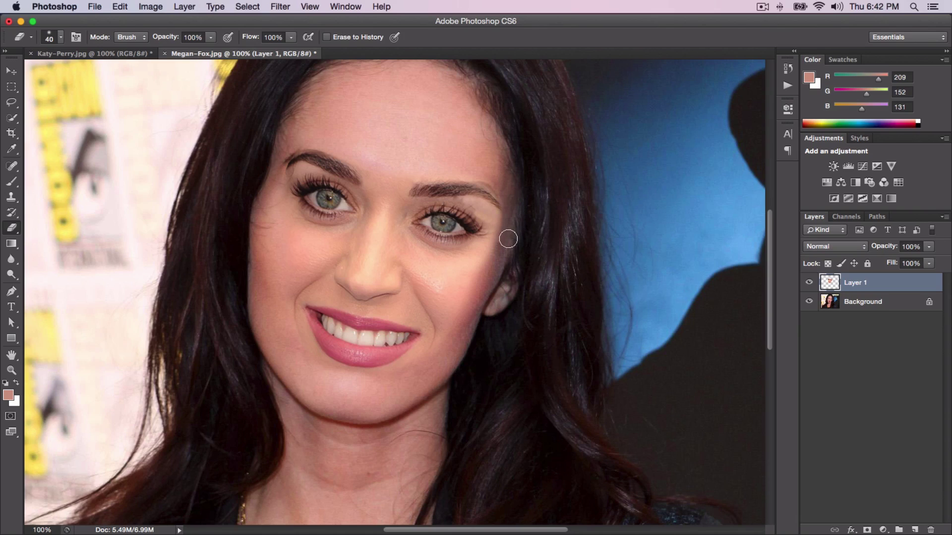
key("bracketleft")
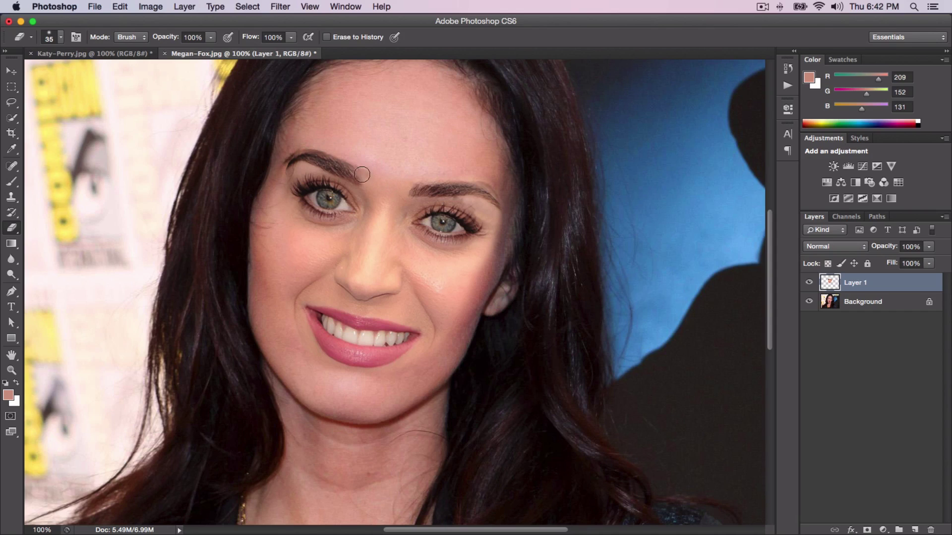
mouse_move(362, 174)
left_mouse_down()
mouse_move(288, 153)
mouse_move(346, 155)
mouse_move(370, 180)
mouse_move(303, 163)
mouse_move(269, 170)
mouse_move(292, 172)
left_mouse_up()
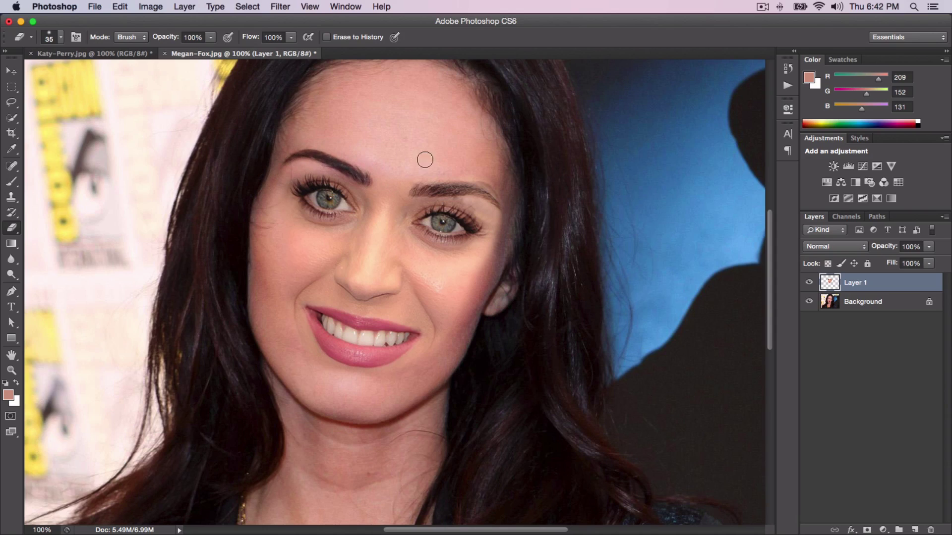
mouse_move(420, 187)
left_mouse_down()
mouse_move(462, 184)
mouse_move(505, 204)
mouse_move(466, 191)
mouse_move(491, 199)
mouse_move(509, 222)
left_mouse_up()
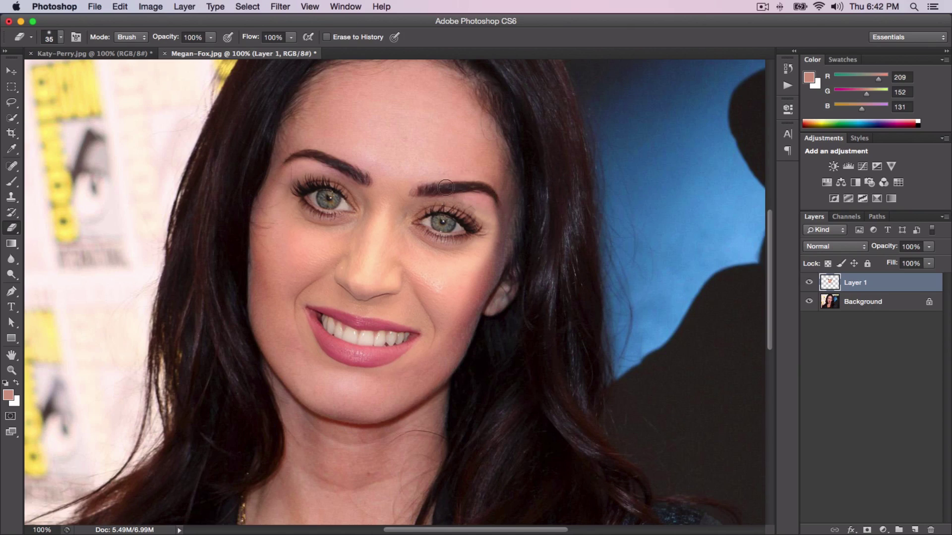
mouse_move(445, 187)
left_mouse_down()
mouse_move(404, 195)
mouse_move(371, 176)
mouse_move(377, 187)
mouse_move(448, 190)
mouse_move(382, 189)
mouse_move(354, 175)
mouse_move(378, 192)
mouse_move(480, 201)
mouse_move(506, 227)
left_mouse_up()
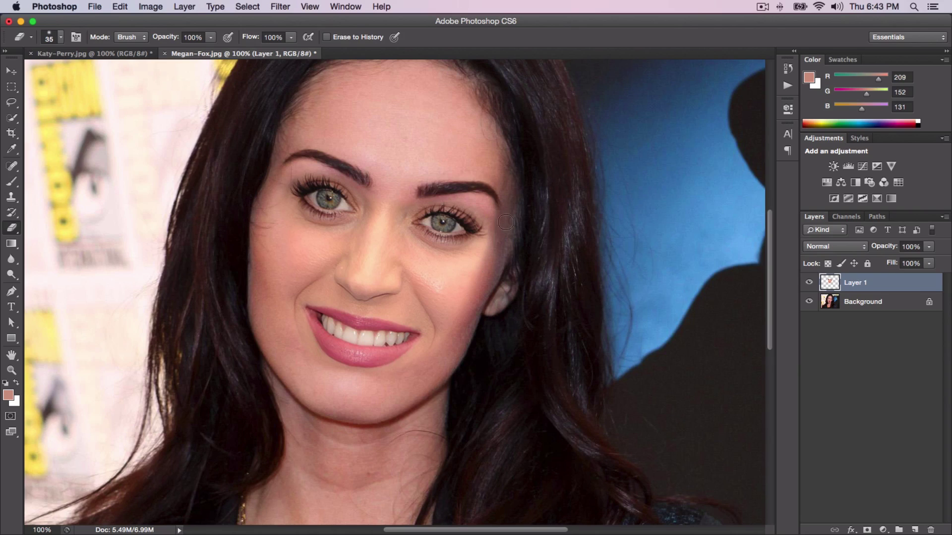
mouse_move(505, 222)
left_mouse_down()
mouse_move(436, 304)
mouse_move(442, 314)
mouse_move(496, 272)
mouse_move(479, 281)
mouse_move(456, 335)
left_mouse_up()
key("bracketright")
Step: Rename the pasted face layer to Katy Perry
key("v")
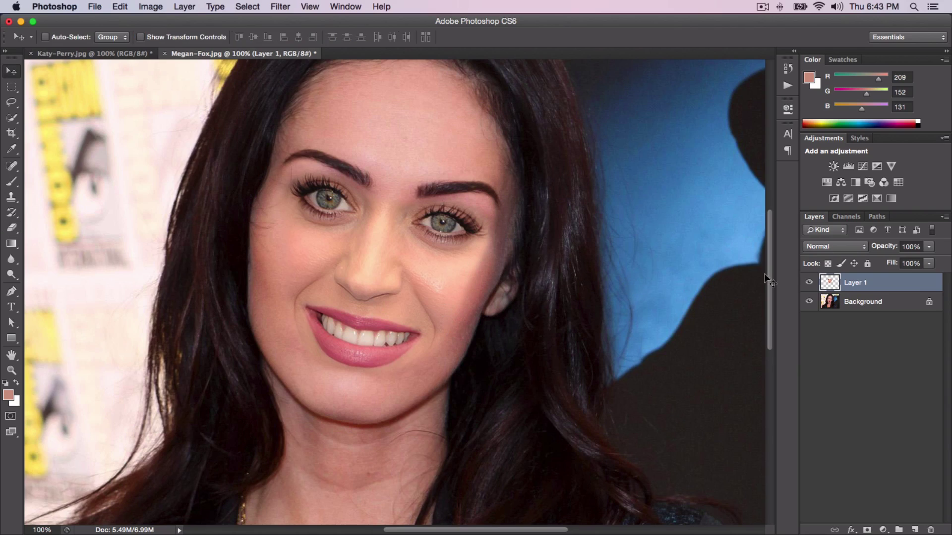
double_click(857, 283)
type("Katy Perry")
key("Return")
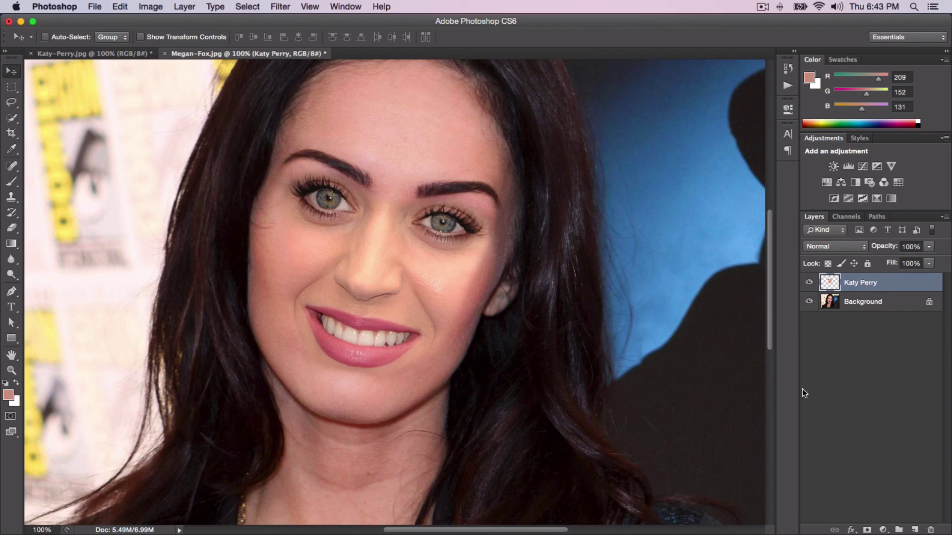
Step: Shift the Katy Perry layer's hue to about -5 with a Hue/Saturation adjustment
left_click(137, 10)
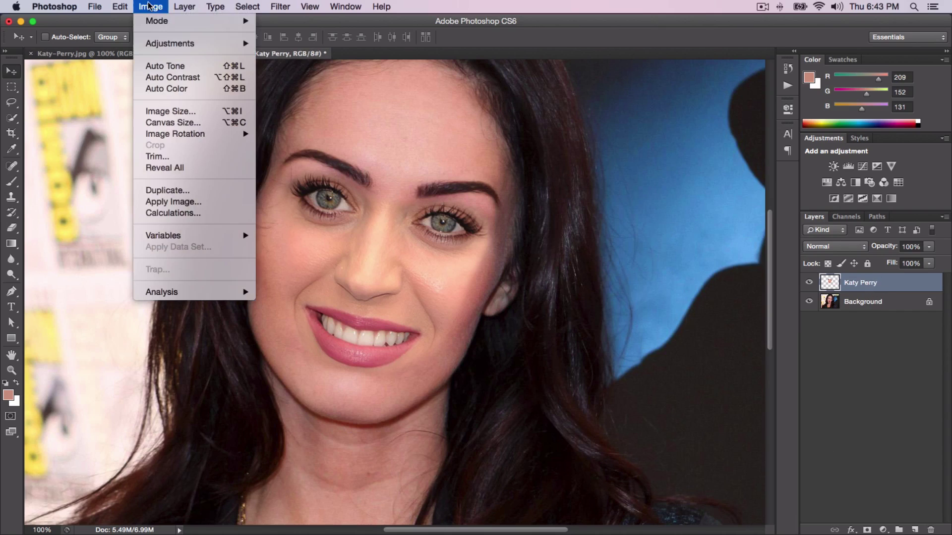
mouse_move(161, 44)
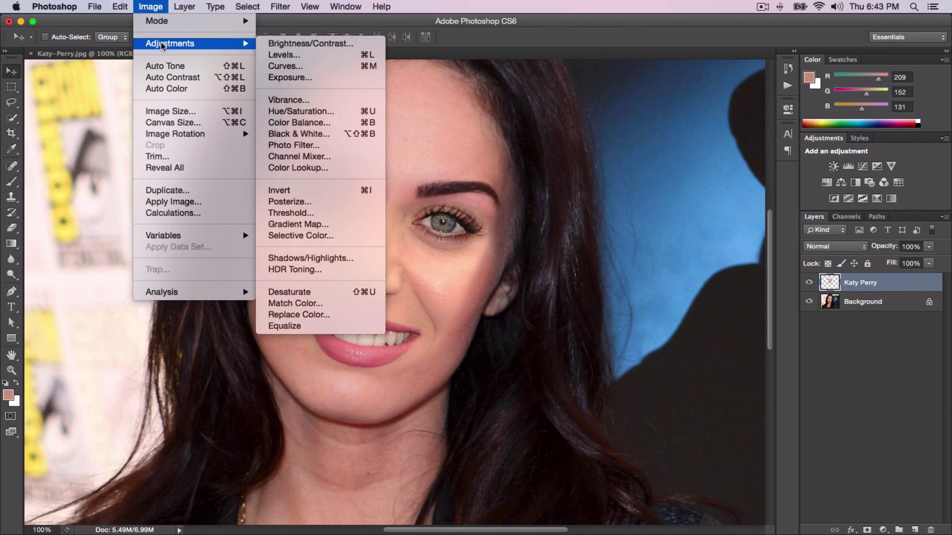
left_click(301, 111)
left_click_drag(572, 81, 601, 97)
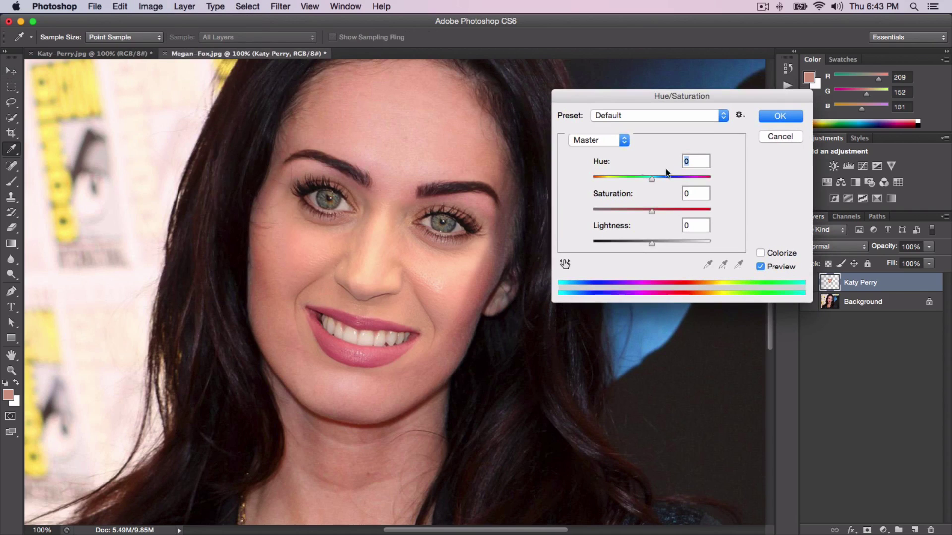
left_click_drag(652, 179, 649, 179)
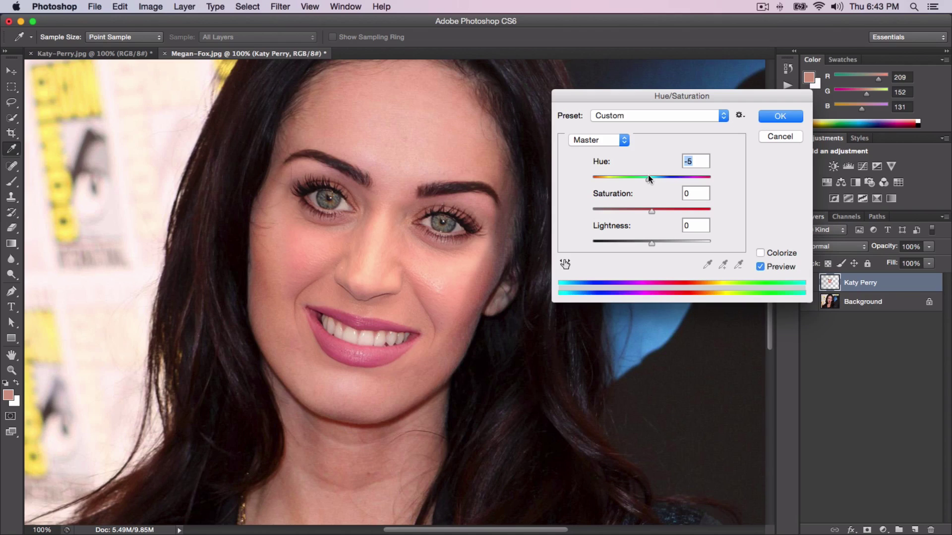
left_click_drag(648, 174, 648, 174)
left_click_drag(647, 174, 648, 174)
Step: Lower the face layer's saturation slightly, fine-tune its lightness and apply the Hue/Saturation adjustment
mouse_move(651, 211)
left_mouse_down()
mouse_move(624, 210)
mouse_move(754, 207)
mouse_move(622, 208)
mouse_move(647, 210)
left_mouse_up()
mouse_move(654, 242)
left_mouse_down()
mouse_move(662, 242)
mouse_move(651, 243)
left_mouse_up()
left_click(780, 118)
key("v")
key("super+minus")
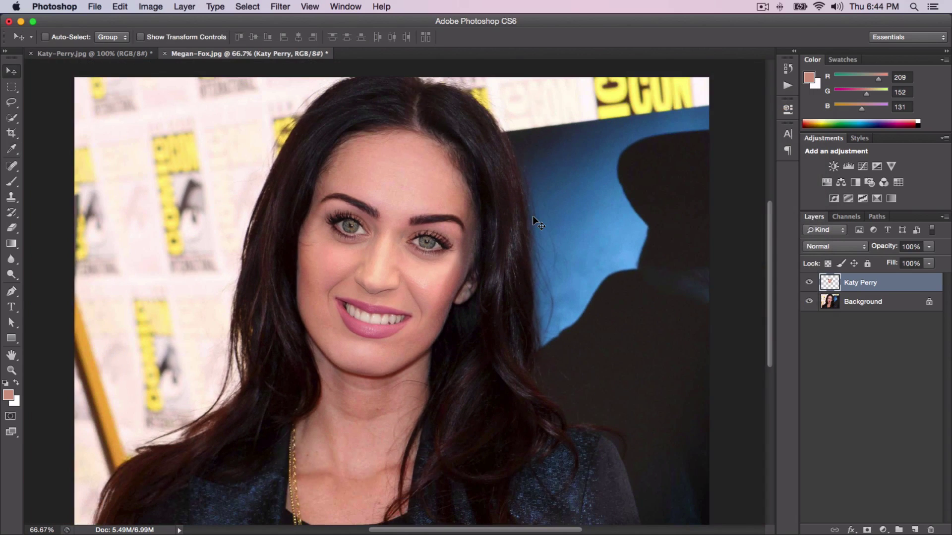
key("super+plus")
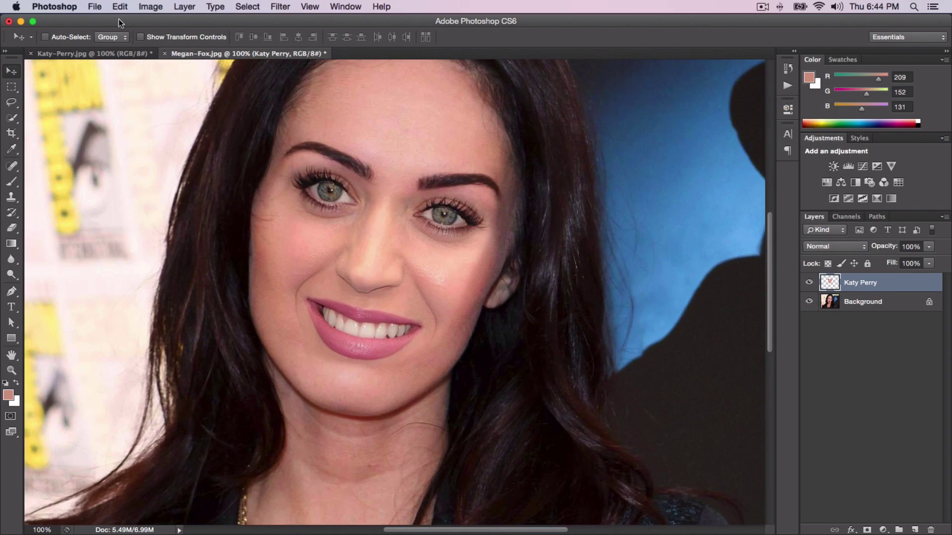
Step: Start a Curves adjustment on the face layer, adding RGB points at input 89, output 84 and input 183, output 180
left_click(151, 6)
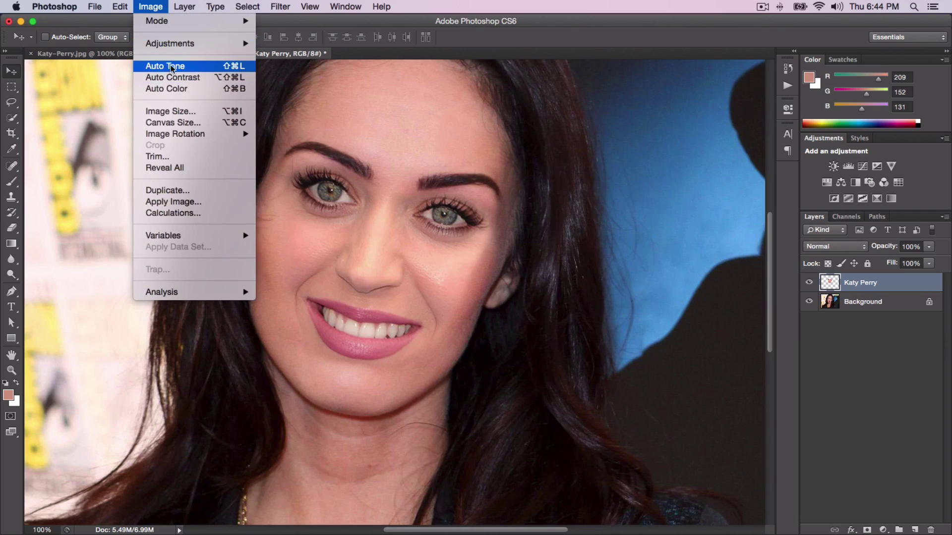
mouse_move(166, 43)
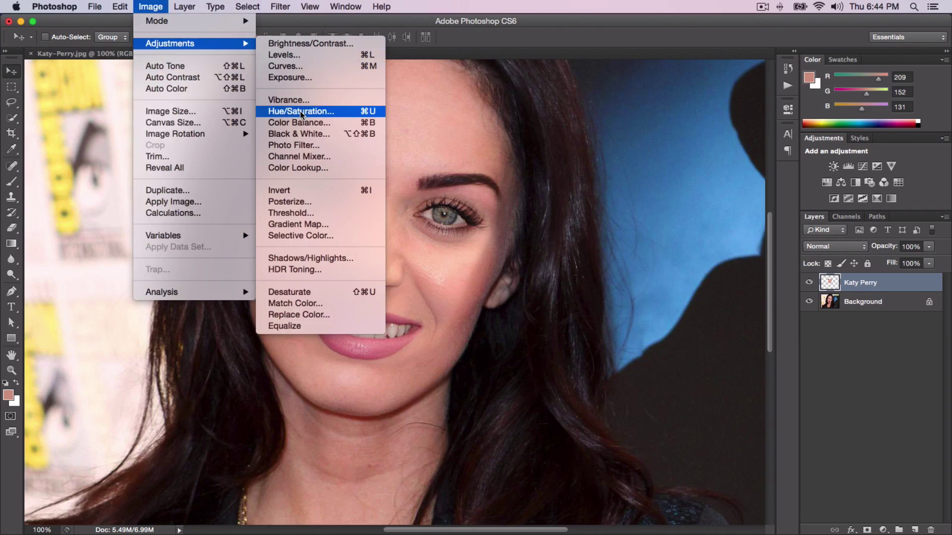
left_click(286, 66)
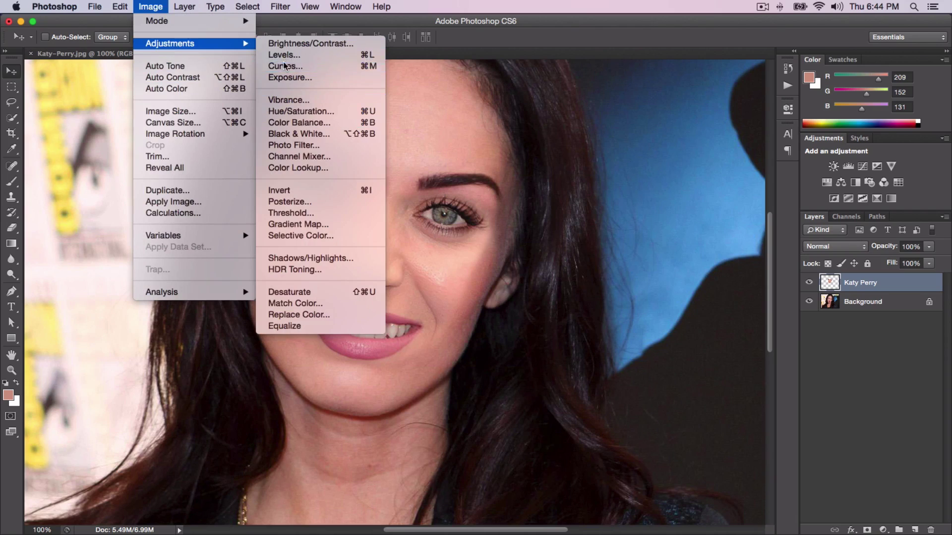
left_click_drag(719, 121, 636, 78)
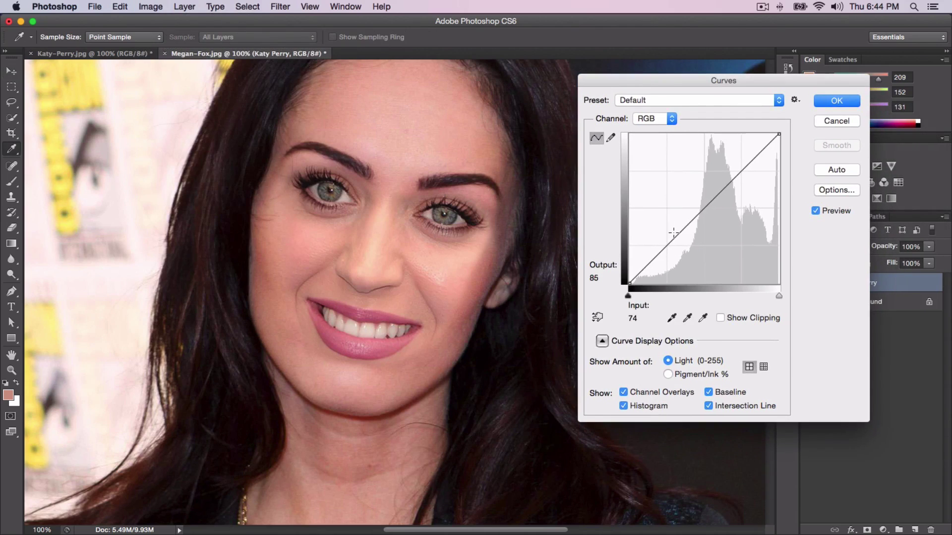
left_click_drag(680, 232, 682, 233)
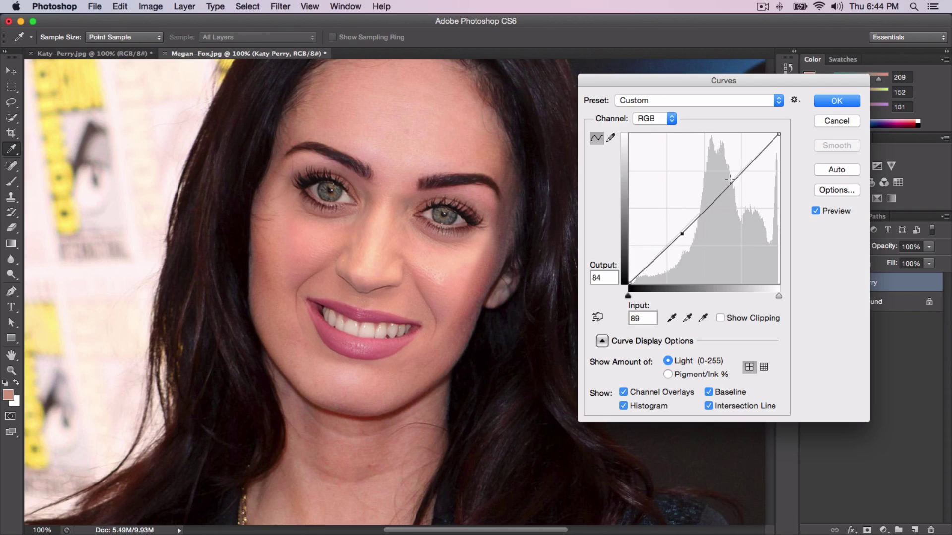
mouse_move(739, 174)
left_mouse_down()
mouse_move(742, 205)
mouse_move(739, 166)
mouse_move(736, 177)
left_mouse_up()
Step: Add points to the Red channel curve at input 93, output 90 and input 187, output 183
left_click_drag(677, 85, 677, 98)
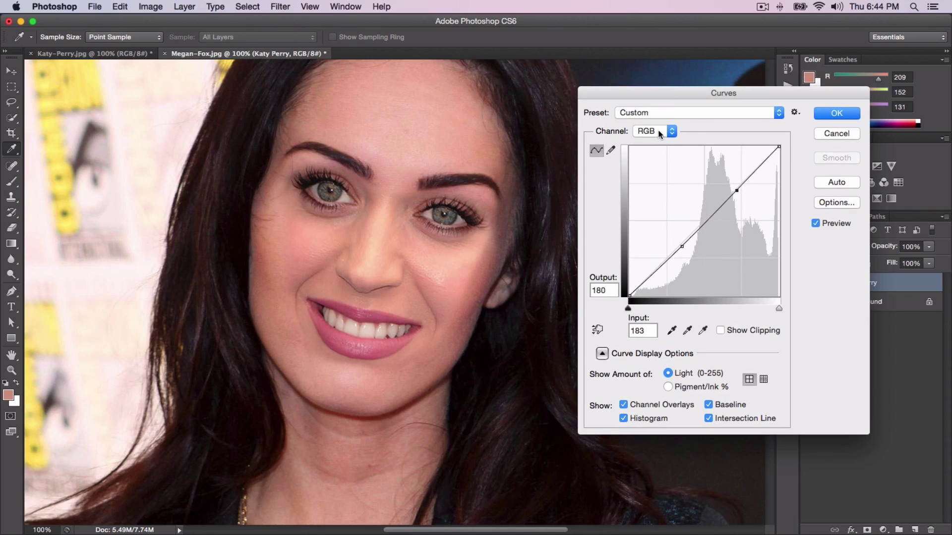
left_click(655, 131)
left_click(646, 130)
left_click(704, 112)
left_click(639, 112)
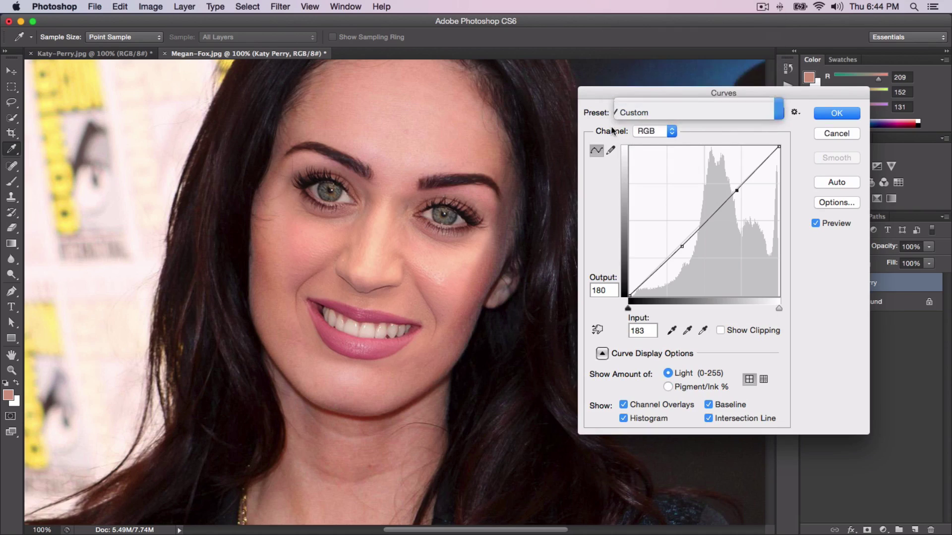
left_click(665, 132)
left_click(667, 144)
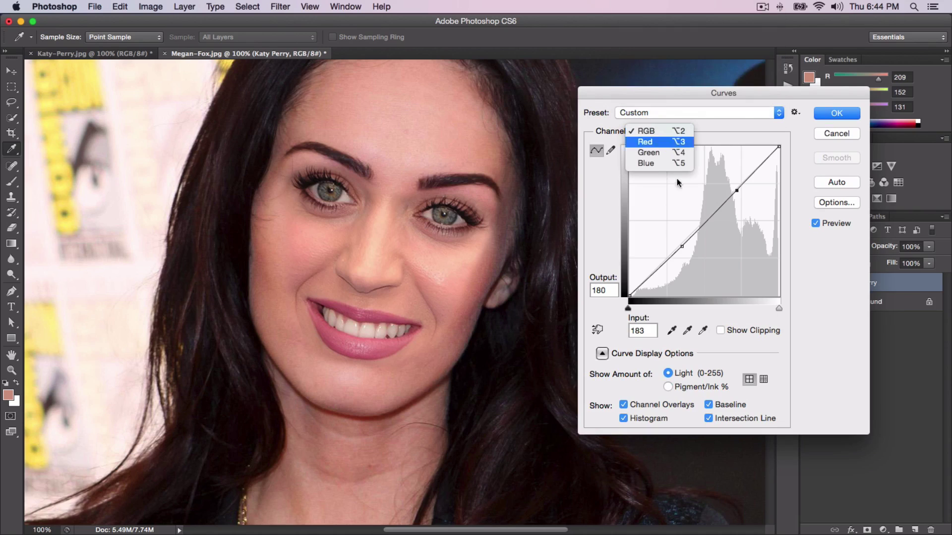
mouse_move(680, 247)
left_mouse_down()
mouse_move(686, 260)
mouse_move(684, 242)
left_mouse_up()
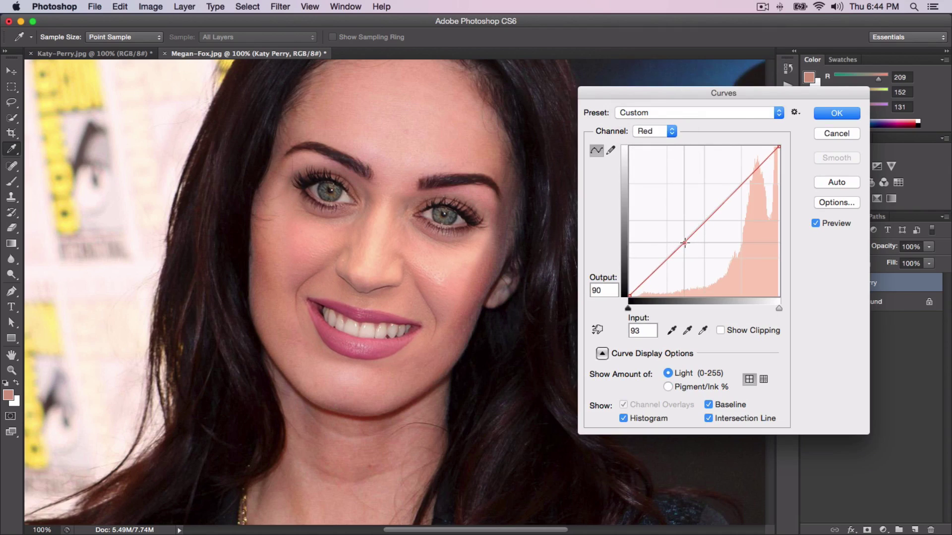
left_click_drag(739, 191, 740, 188)
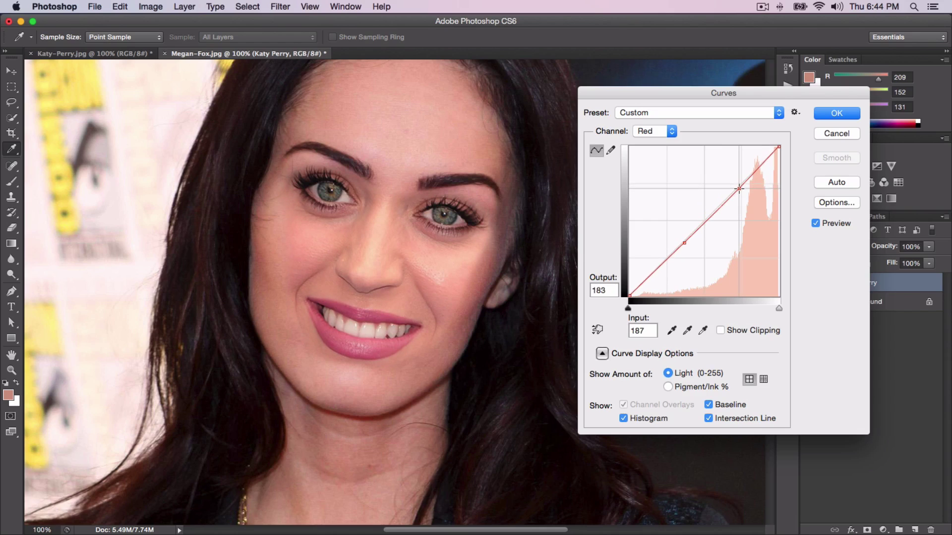
Step: Raise the RGB curve's lower point, set its upper point to input 185, output 177, and apply the Curves adjustment
left_click(651, 128)
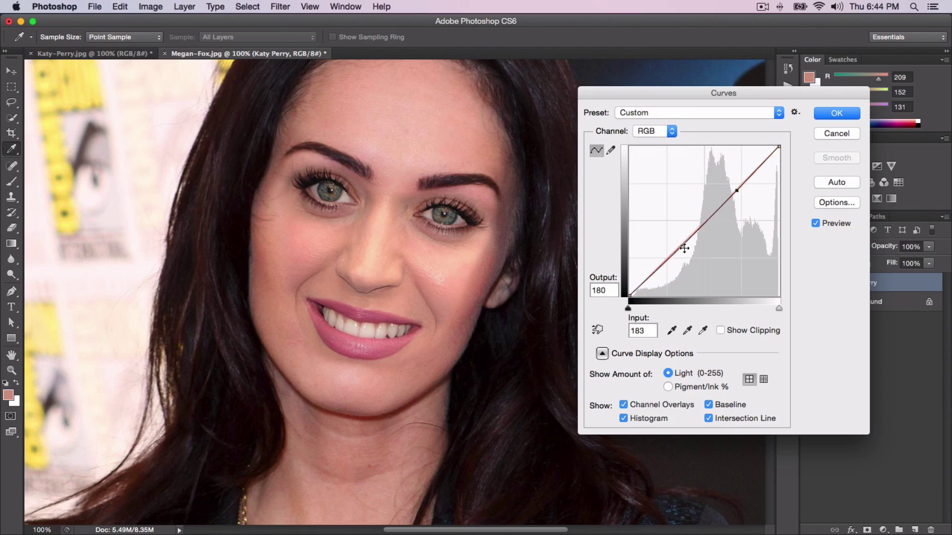
left_click_drag(684, 249, 685, 242)
left_click_drag(739, 191, 741, 193)
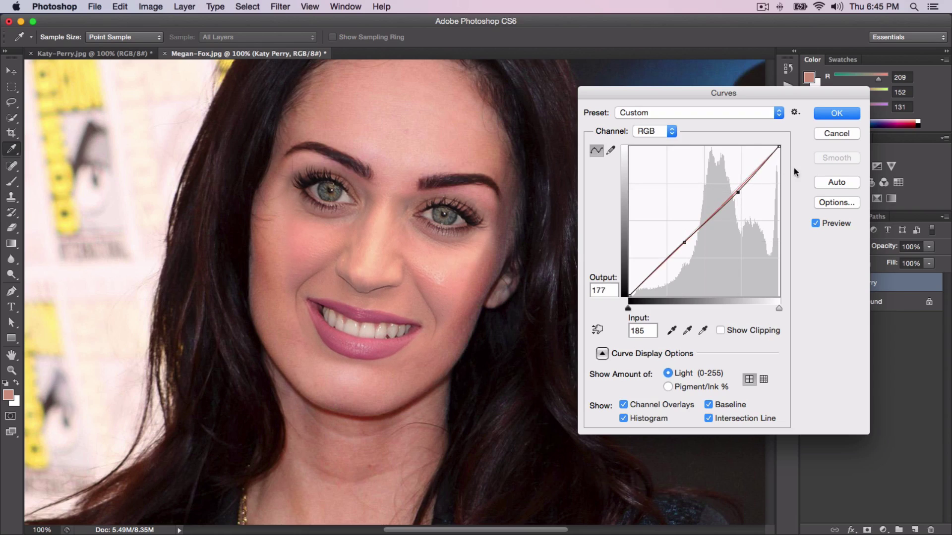
left_click(826, 114)
key("v")
Step: Compare the portrait before and after the face swap by toggling the Katy Perry layer's visibility at 50% zoom
key("super+minus")
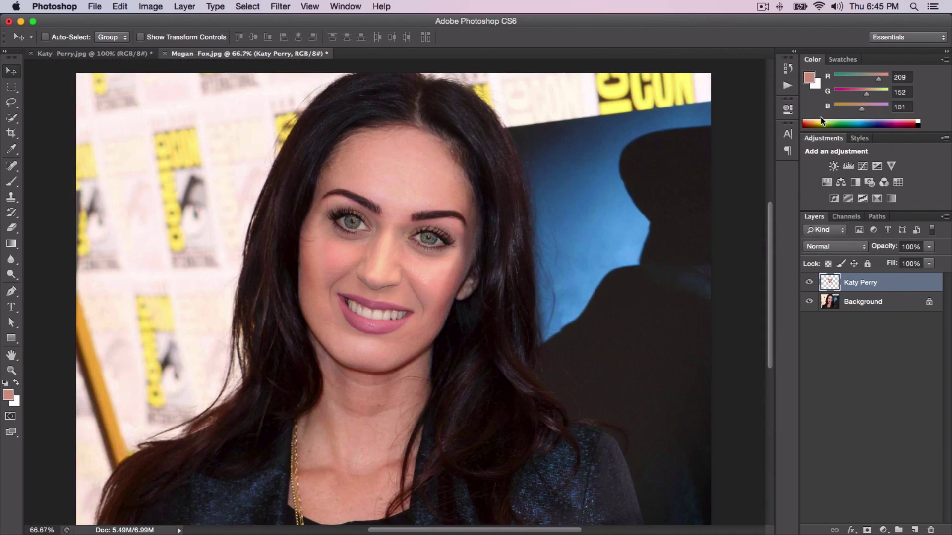
key("super+minus")
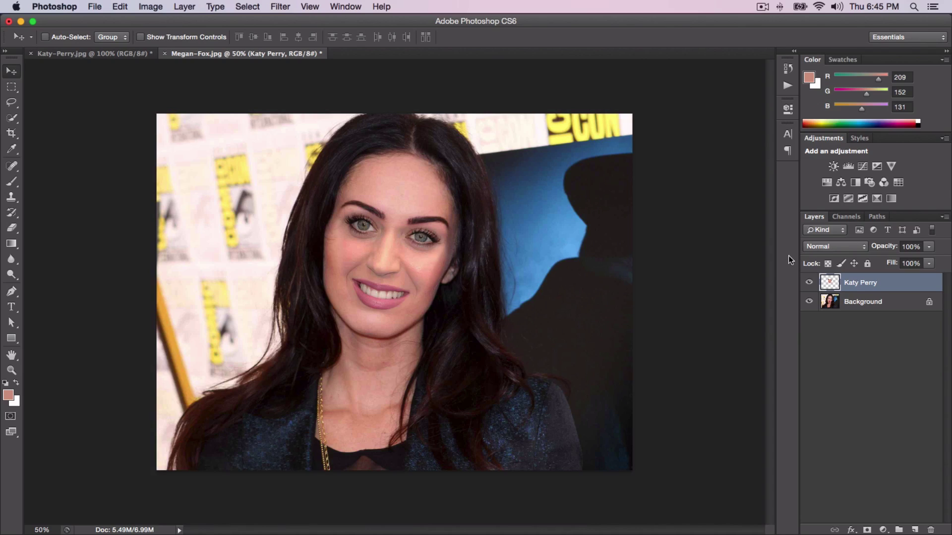
left_click(809, 283)
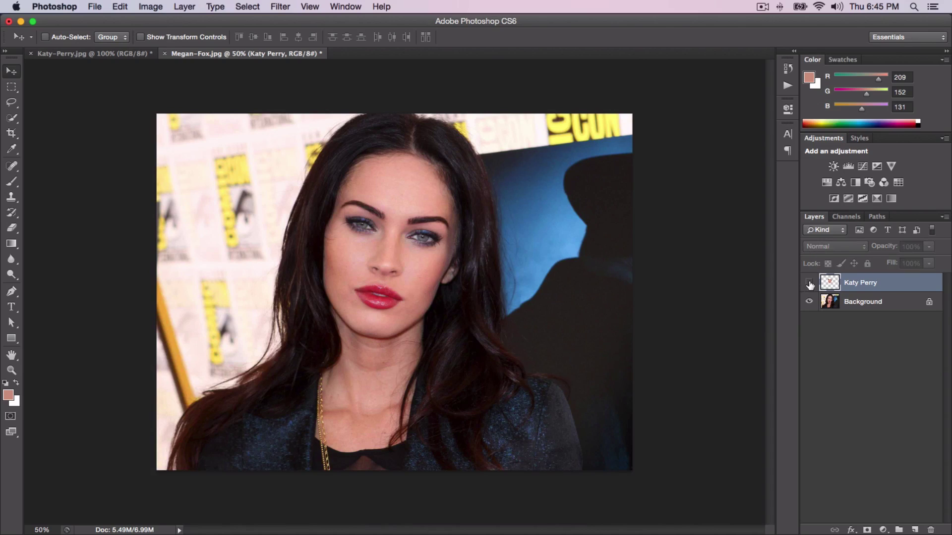
left_click(810, 284)
left_click(809, 284)
left_click(809, 284)
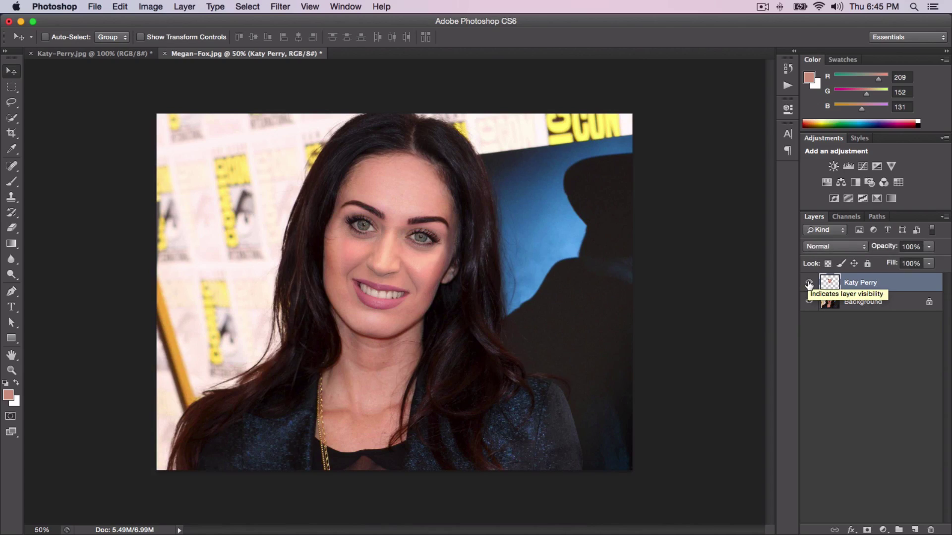